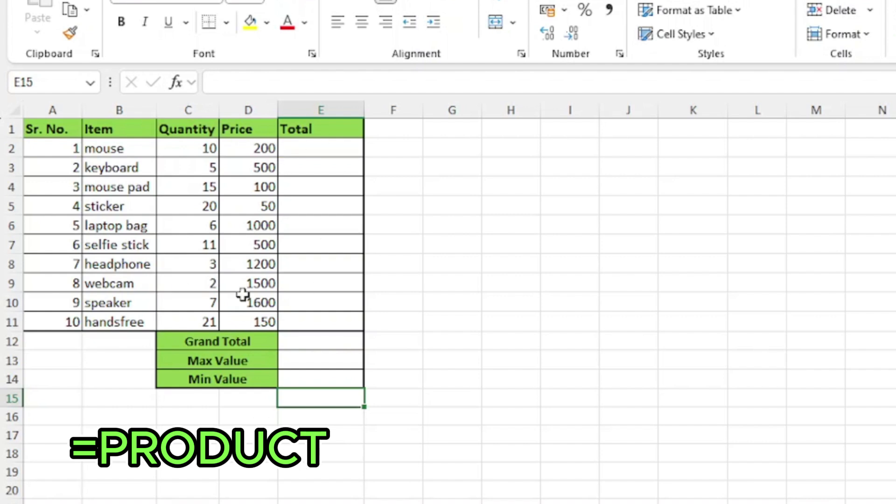
# - Enter =PRODUCT(C2,D2) in E2 so the mouse row's Total shows 2000
pyautogui.click(191, 148)
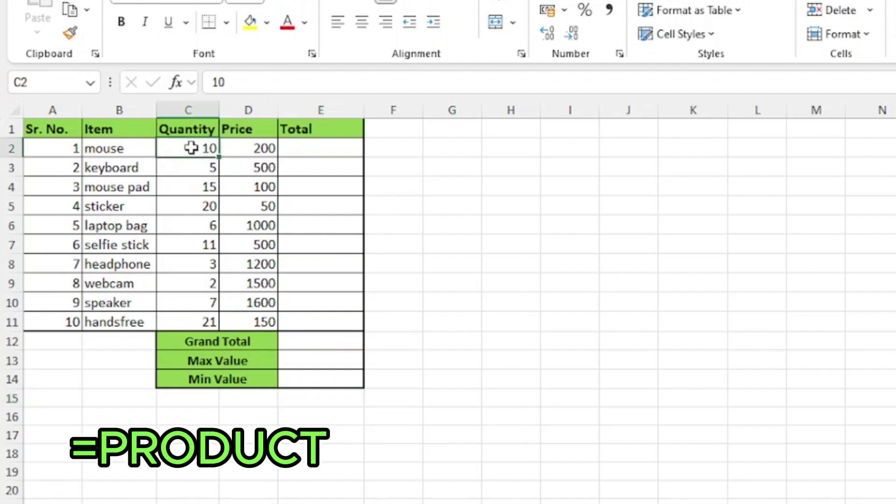
pyautogui.click(249, 147)
pyautogui.click(341, 149)
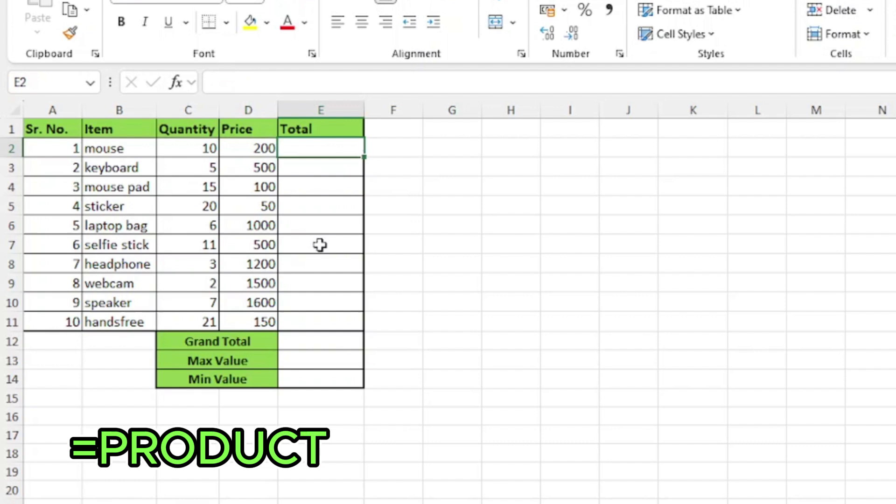
pyautogui.write('=product')
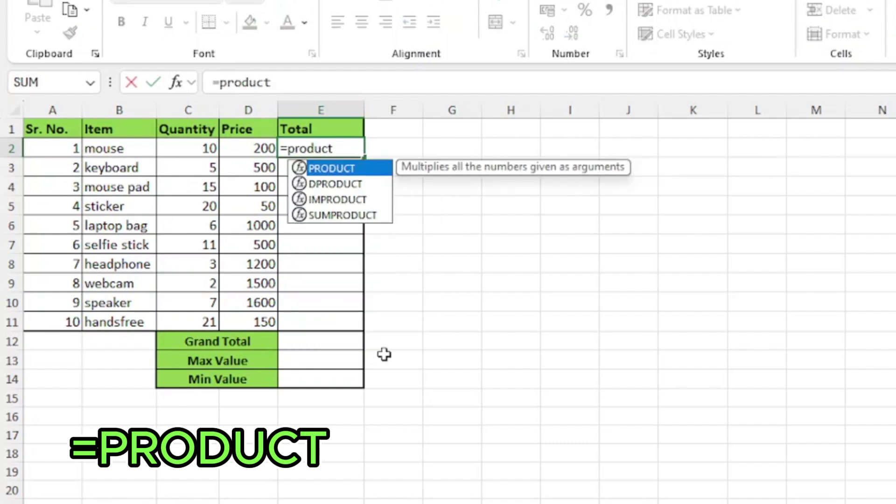
pyautogui.press('Tab')
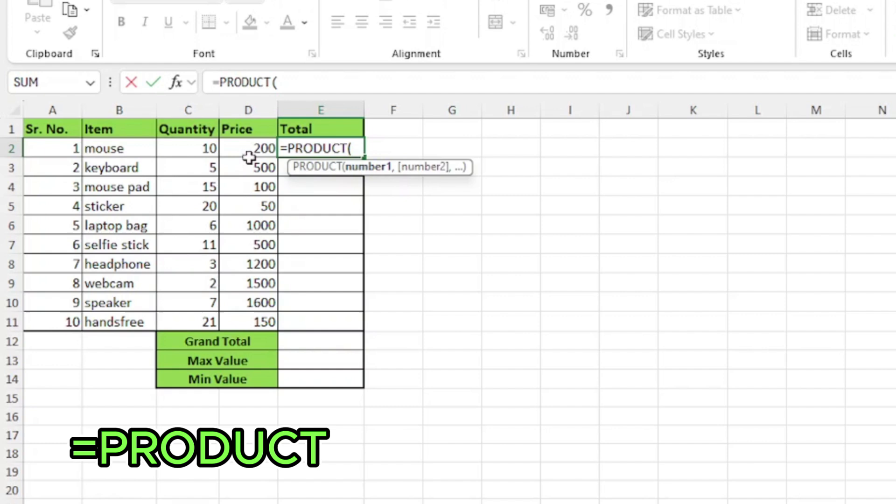
pyautogui.click(211, 150)
pyautogui.write(',')
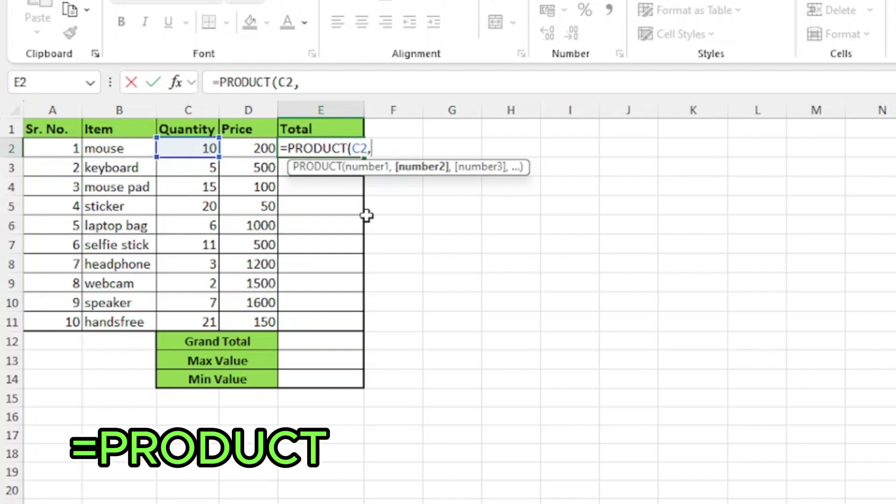
pyautogui.click(239, 148)
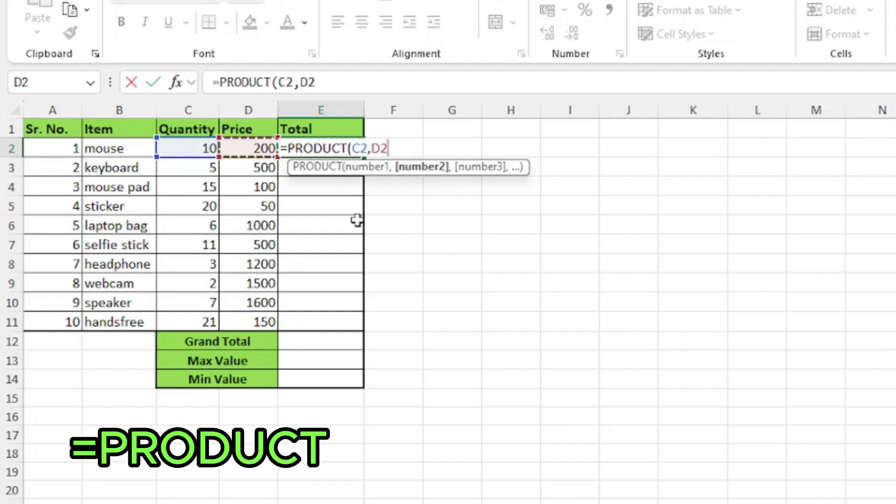
pyautogui.write(')')
pyautogui.press('Return')
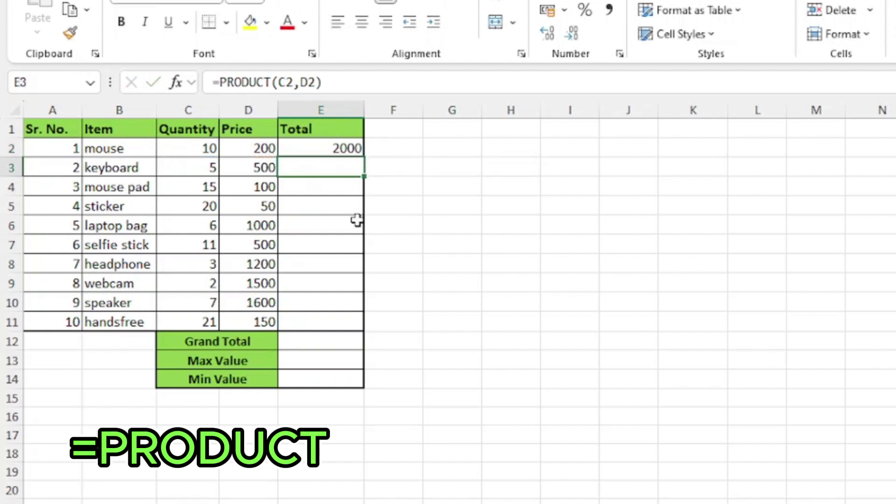
# - Fill the E2 PRODUCT formula down to E11, giving totals from 2500 to 3150
pyautogui.click(324, 148)
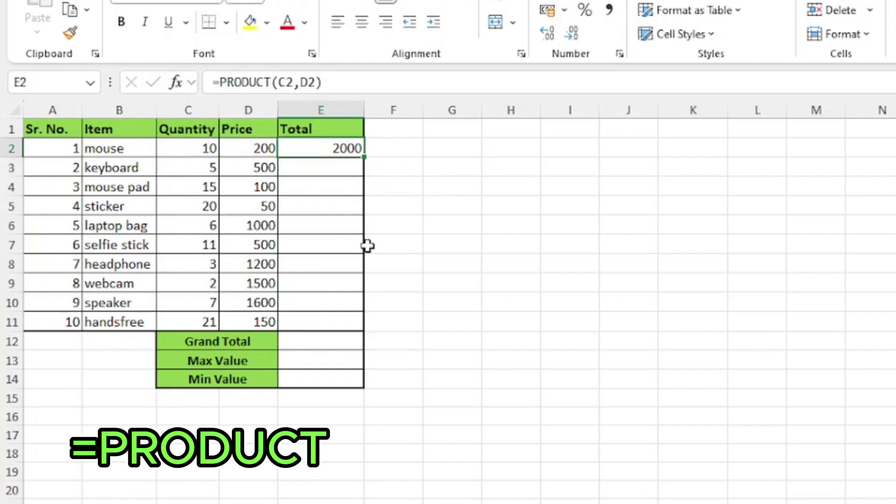
pyautogui.click(209, 148)
pyautogui.click(240, 149)
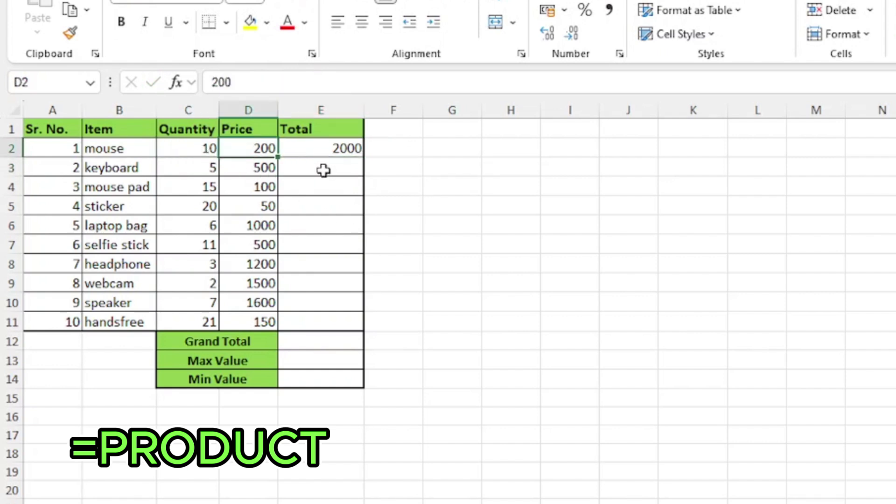
pyautogui.click(324, 169)
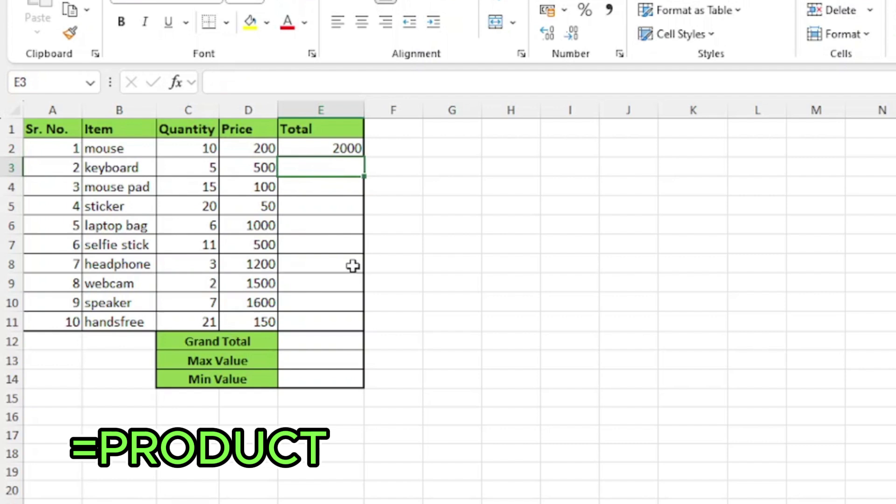
pyautogui.click(466, 189)
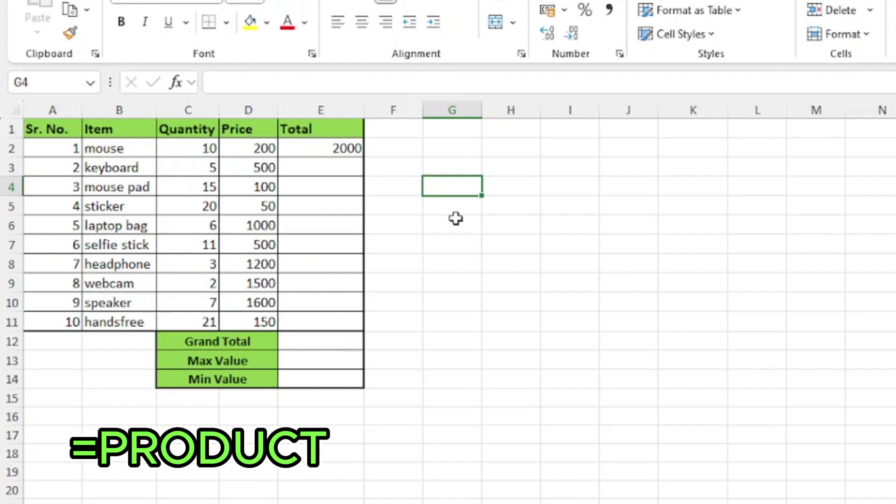
pyautogui.click(337, 147)
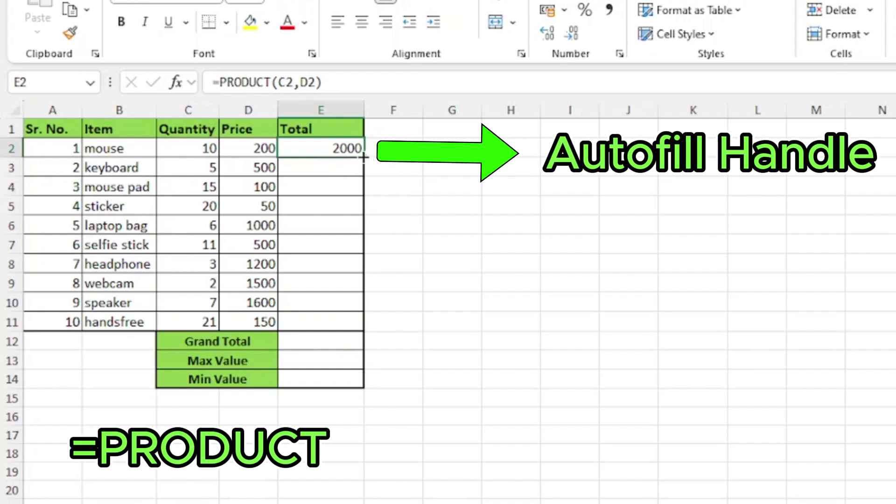
pyautogui.moveTo(364, 158); pyautogui.dragTo(343, 323)
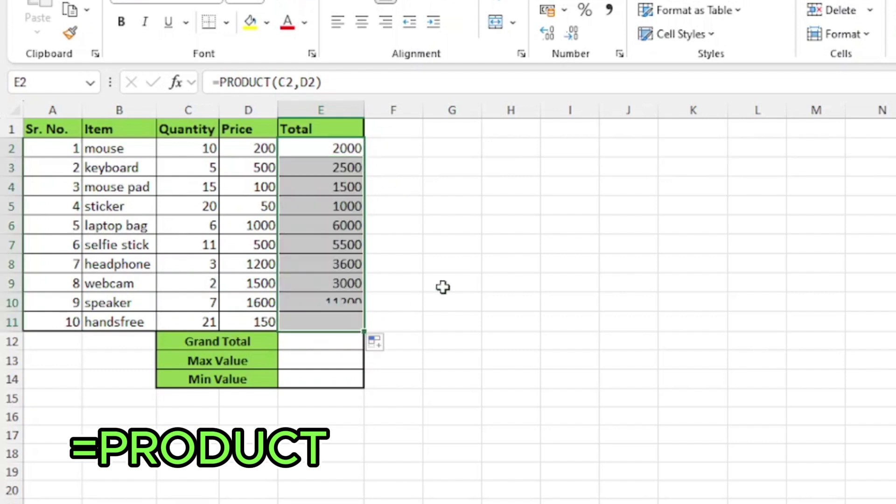
pyautogui.click(409, 204)
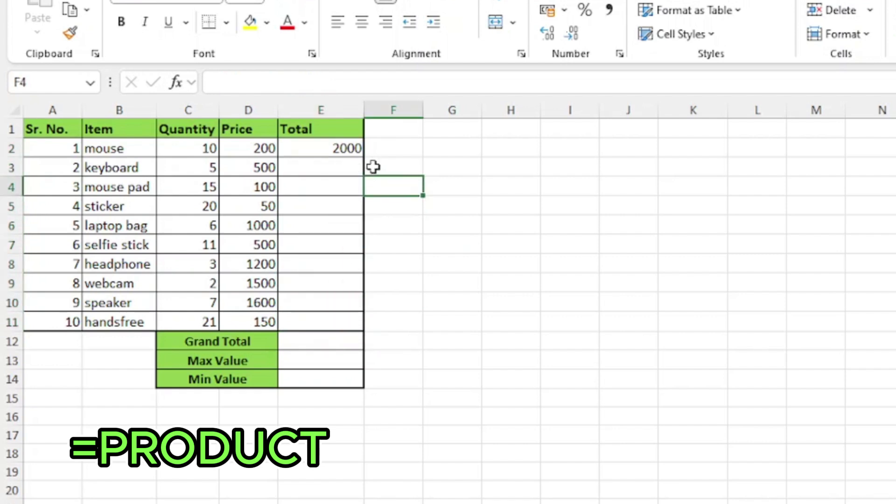
pyautogui.moveTo(363, 157); pyautogui.dragTo(329, 320)
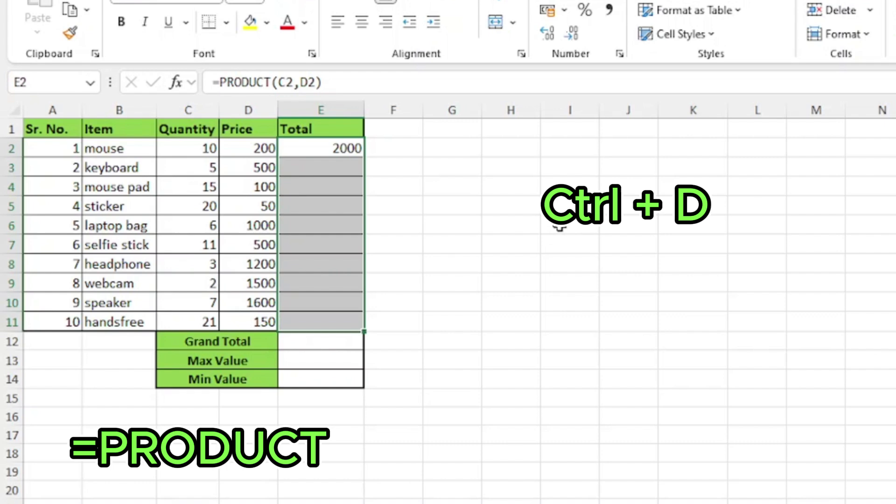
pyautogui.hotkey('ctrl', 'd')
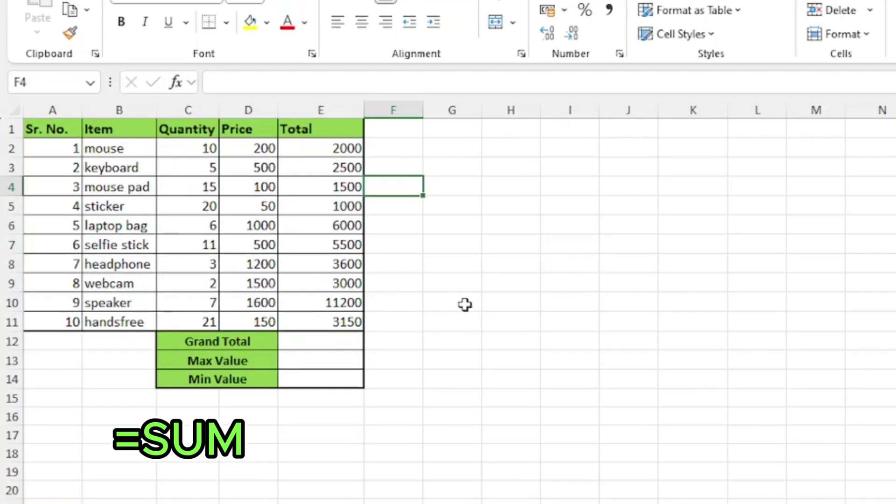
# - Enter =SUM(E2:E11) in the Grand Total cell E12
pyautogui.click(329, 427)
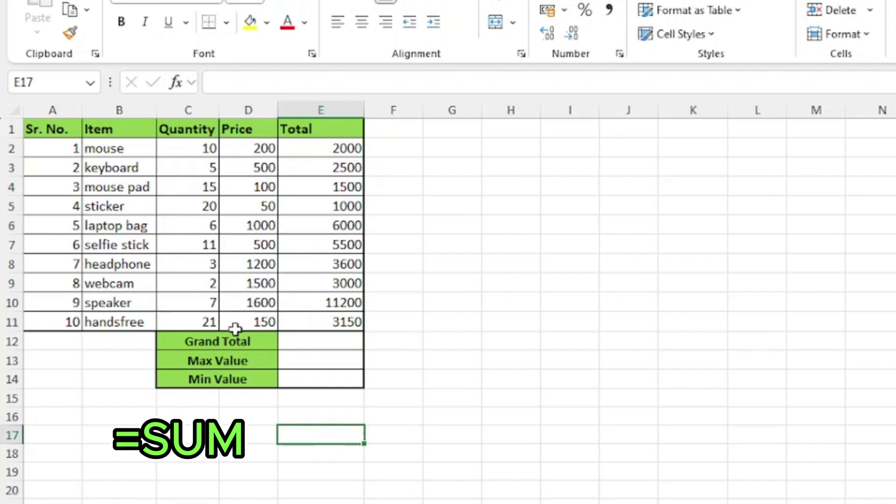
pyautogui.click(226, 345)
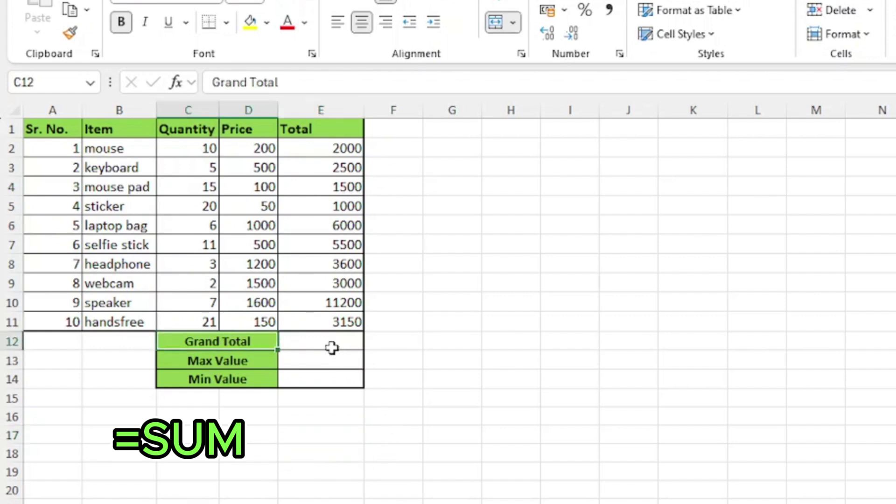
pyautogui.click(307, 341)
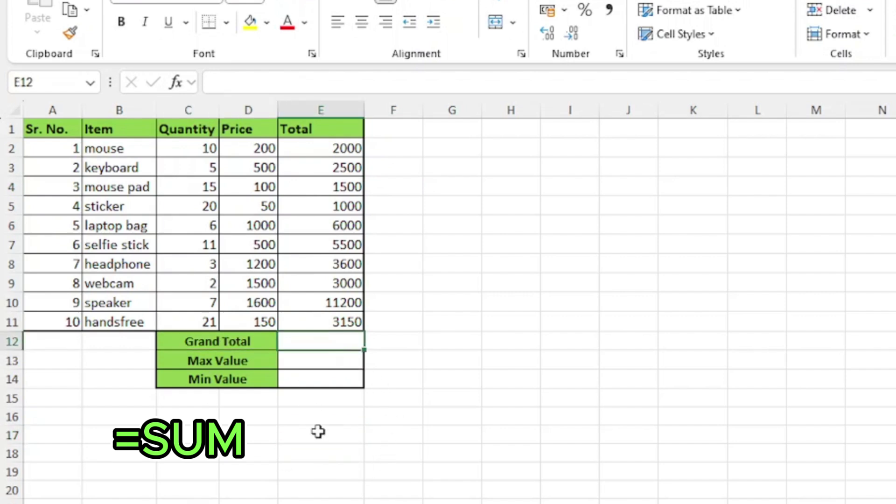
pyautogui.write('=sum')
pyautogui.press('Tab')
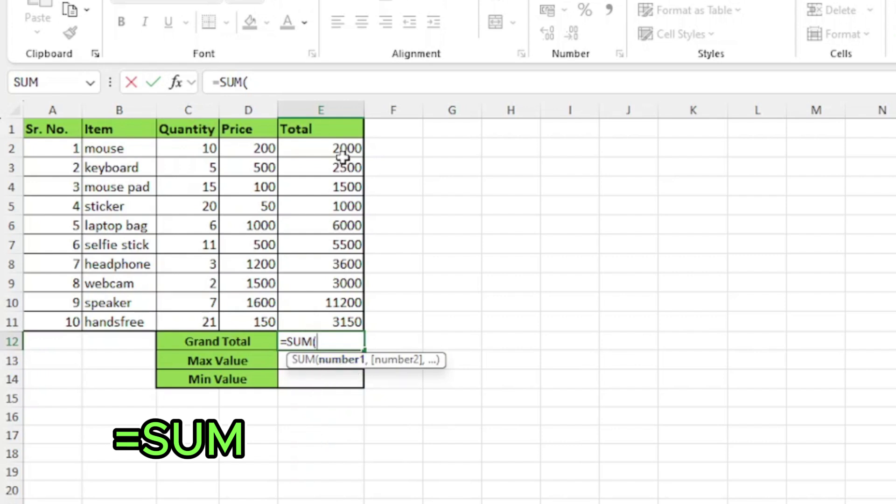
pyautogui.moveTo(340, 149); pyautogui.dragTo(358, 321)
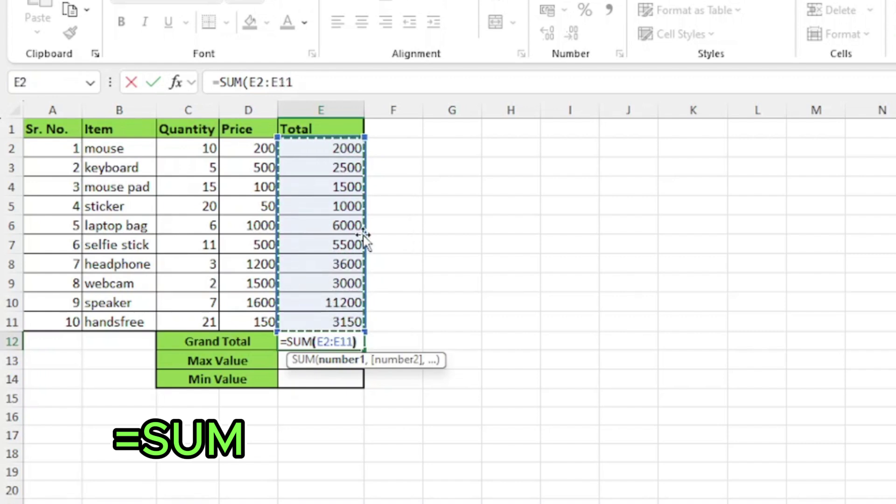
pyautogui.write(')')
pyautogui.press('Return')
pyautogui.click(339, 411)
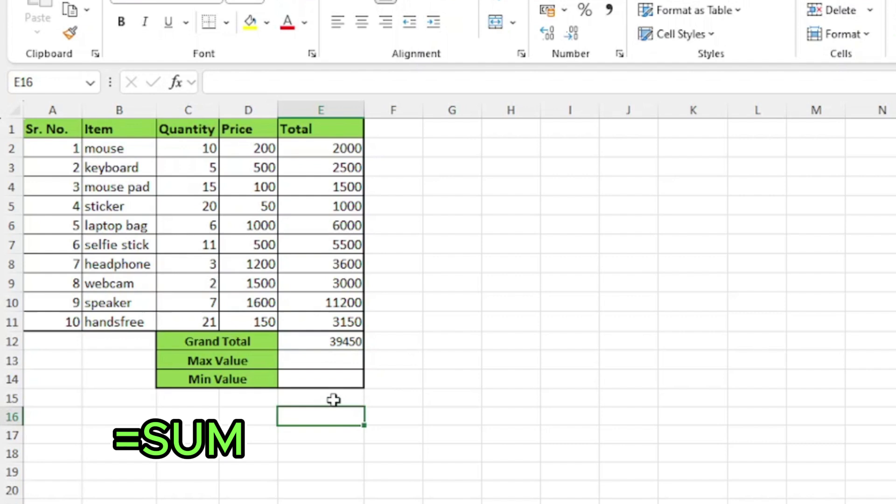
# - Clear and re-enter the E12 SUM formula over E2:E11, showing 39450
pyautogui.click(332, 343)
pyautogui.press('Delete')
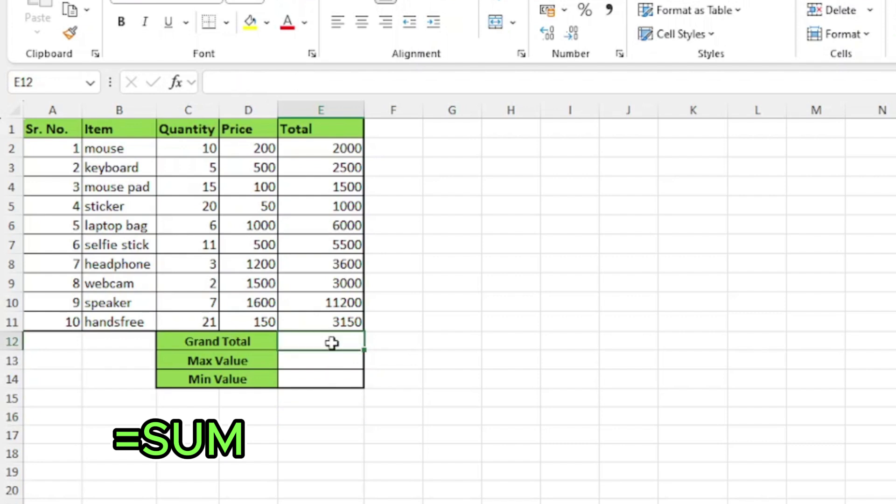
pyautogui.write('=sum')
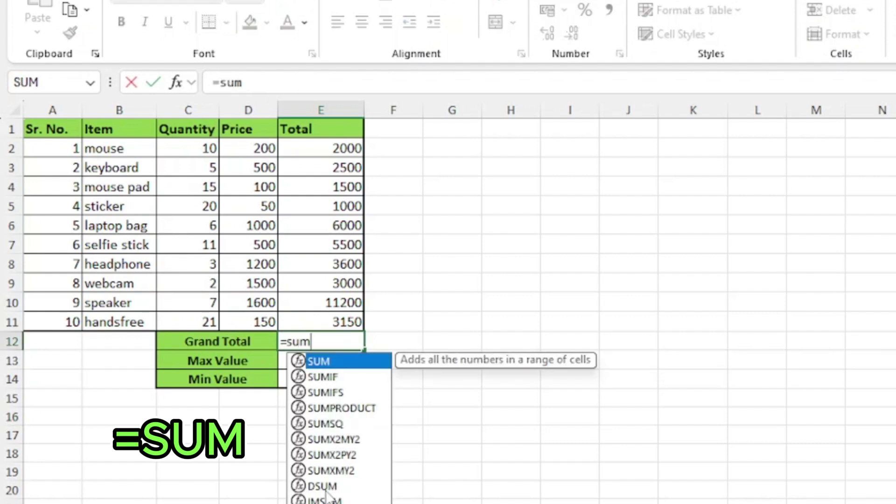
pyautogui.press('Tab')
pyautogui.press('Up')
pyautogui.press('Up')
pyautogui.press('Up')
pyautogui.press('Up')
pyautogui.press('Up')
pyautogui.press('Up')
pyautogui.press('Up')
pyautogui.press('Up')
pyautogui.press('Up')
pyautogui.press('Up')
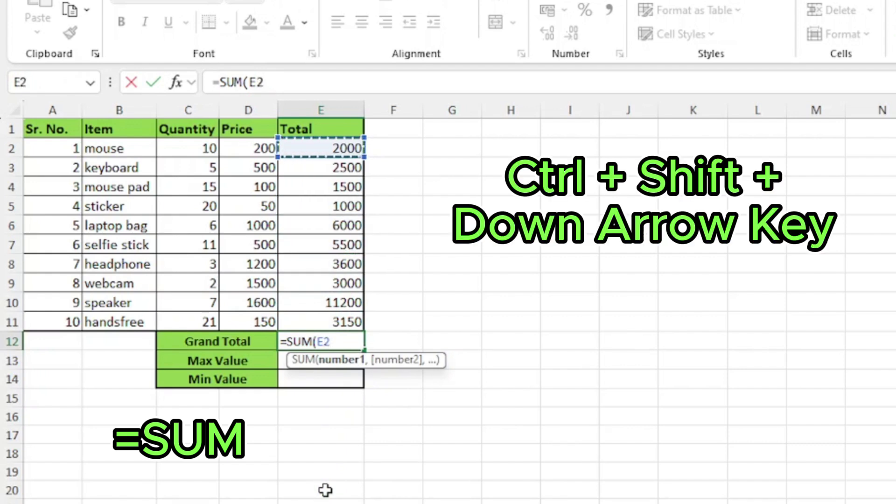
pyautogui.hotkey('ctrl', 'shift', 'Down')
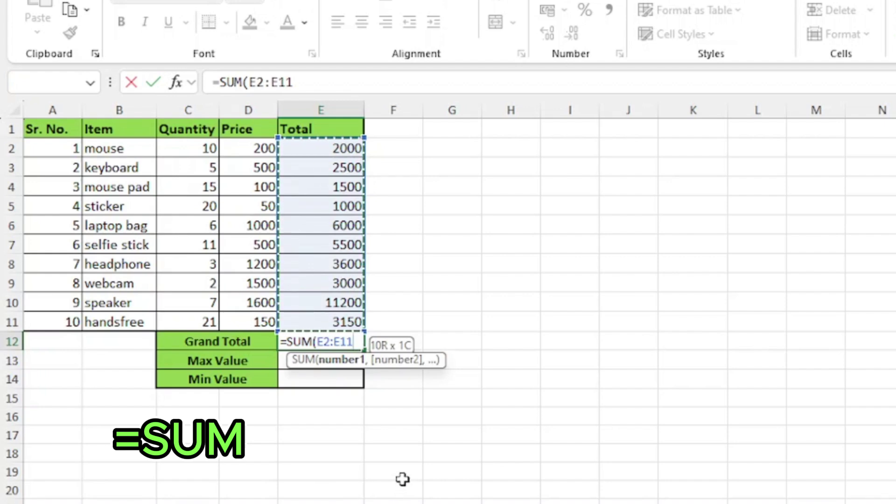
pyautogui.write(')')
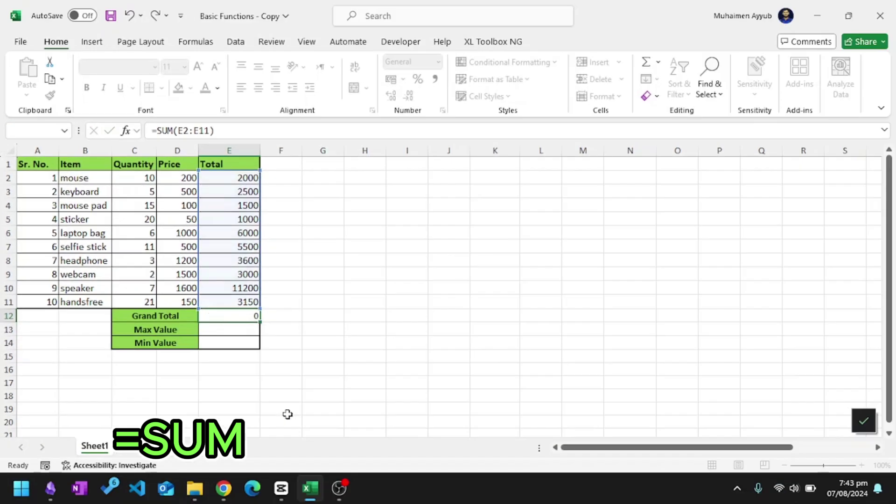
pyautogui.press('Return')
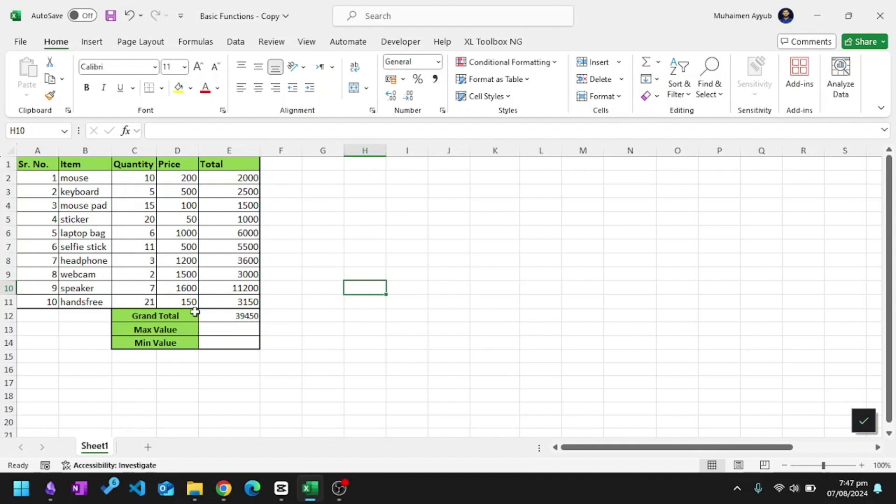
# - Enter =MAX(E2:E11) in Max Value E13, showing 11200
pyautogui.click(159, 329)
pyautogui.click(156, 340)
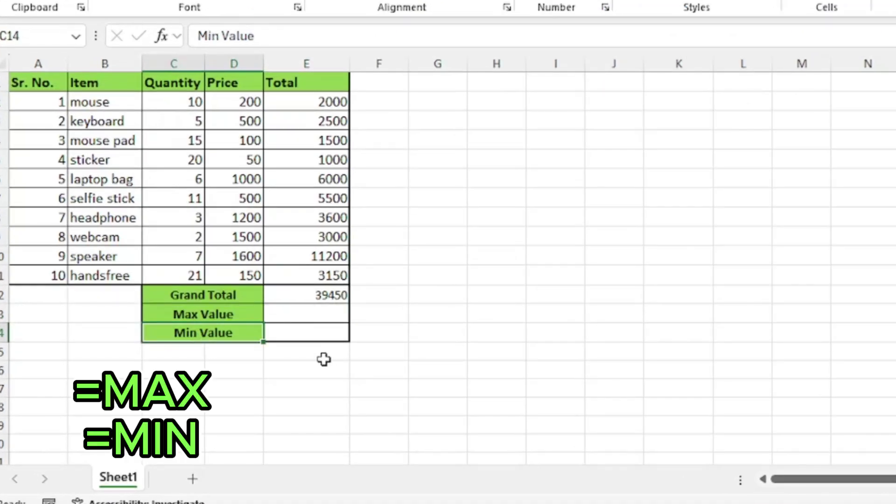
pyautogui.click(300, 314)
pyautogui.write('=max')
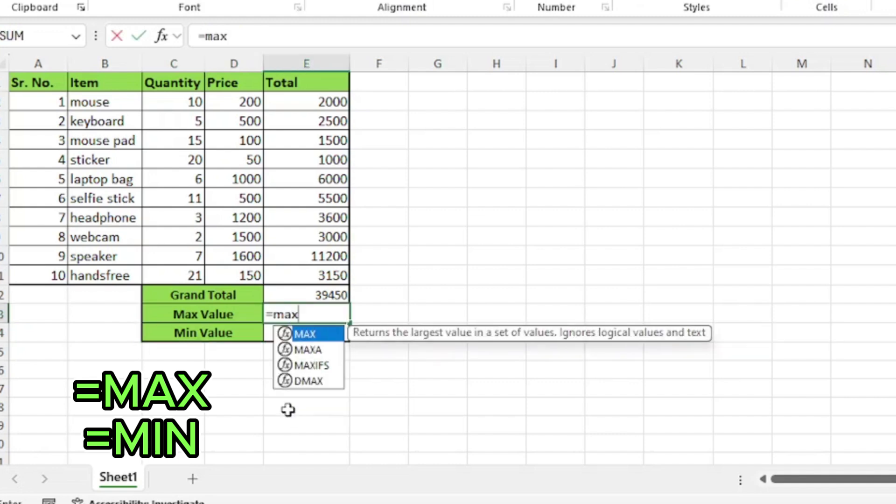
pyautogui.press('Tab')
pyautogui.moveTo(322, 103); pyautogui.dragTo(323, 275)
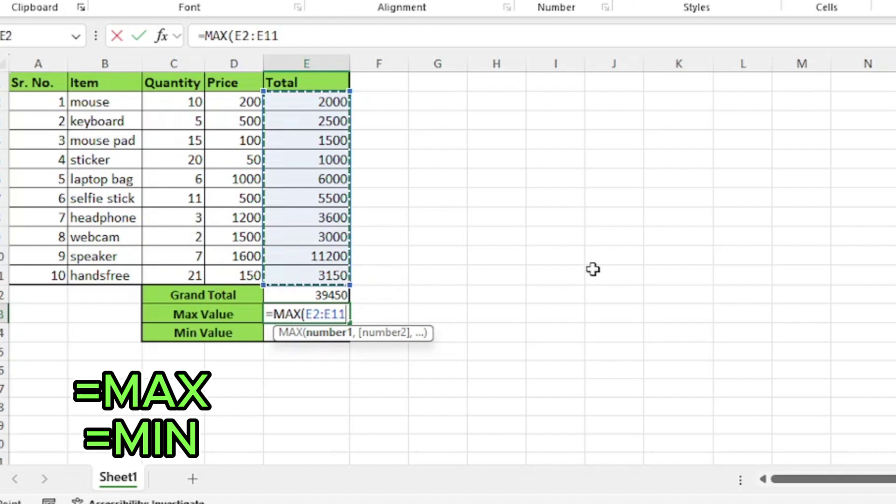
pyautogui.write(')')
pyautogui.press('Return')
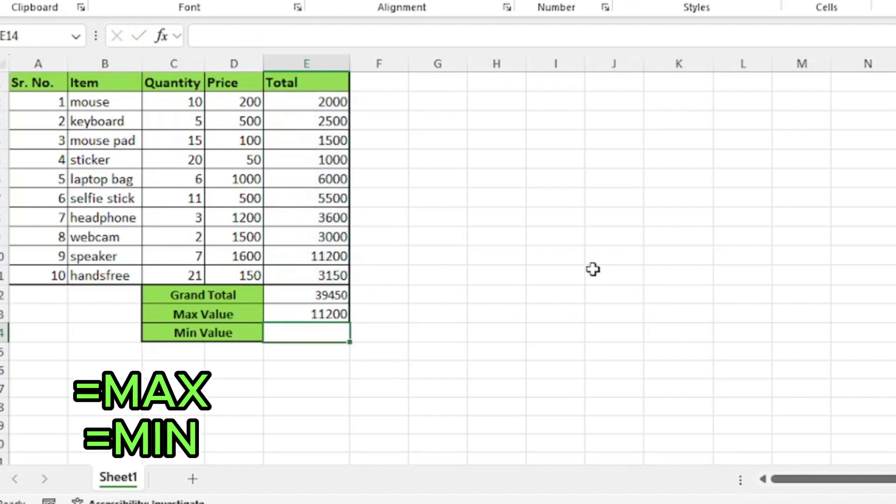
# - Enter =MIN(E2:E11) in Min Value E14, showing 1000
pyautogui.write('=')
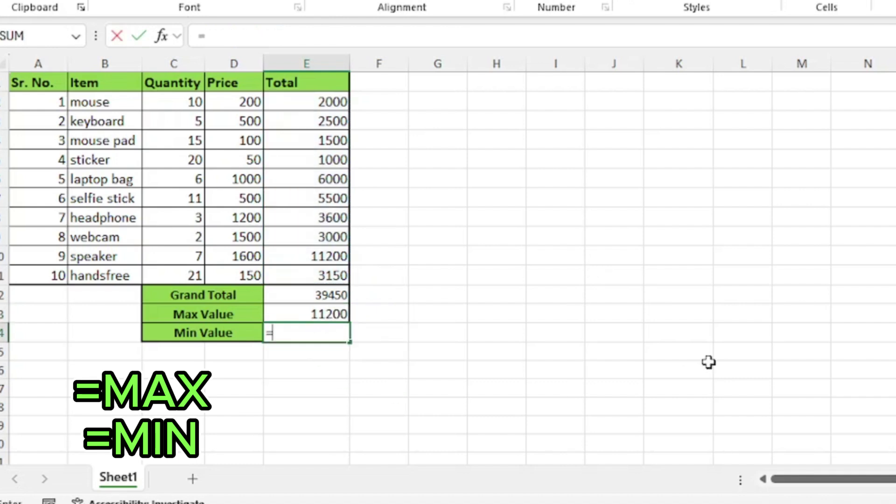
pyautogui.write('min')
pyautogui.press('Tab')
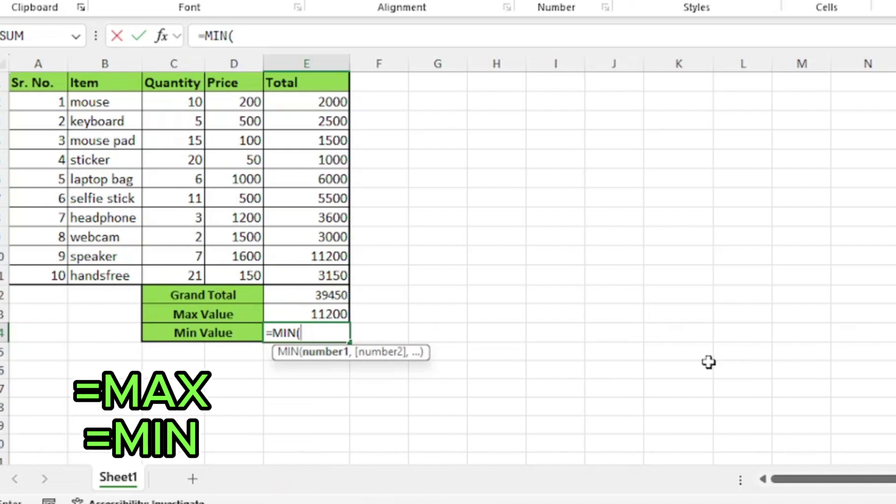
pyautogui.moveTo(323, 103); pyautogui.dragTo(316, 273)
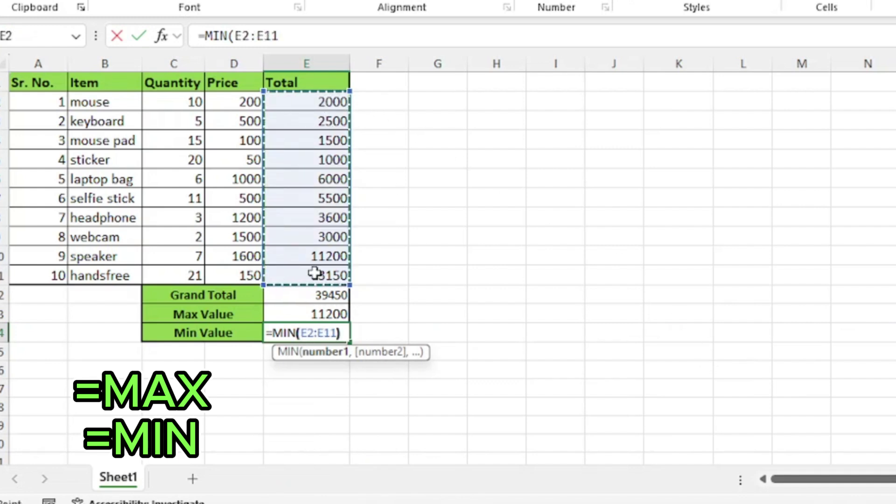
pyautogui.press('Return')
# - Check the Max, Min and speaker-row Total formulas and the Price and Quantity headers
pyautogui.click(428, 296)
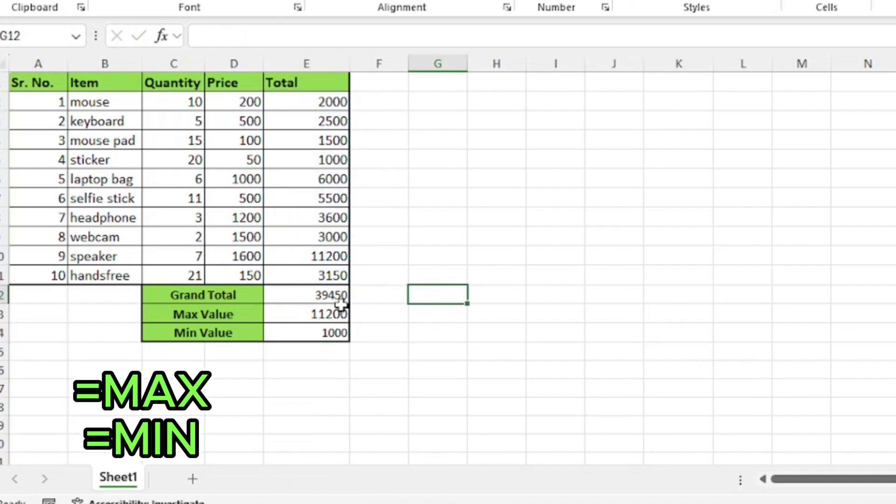
pyautogui.click(300, 315)
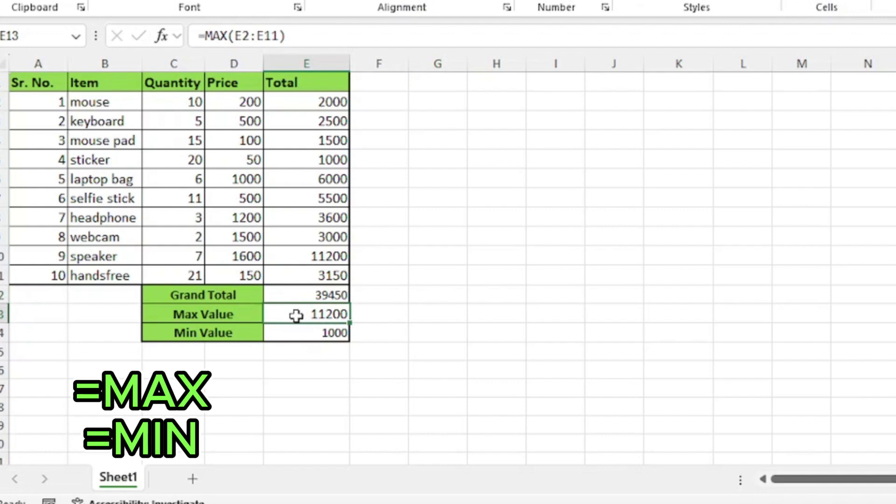
pyautogui.click(305, 334)
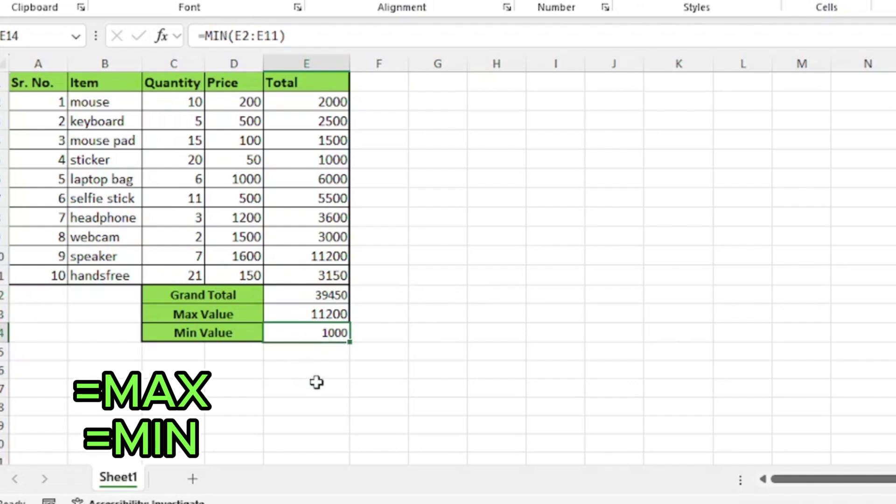
pyautogui.click(310, 254)
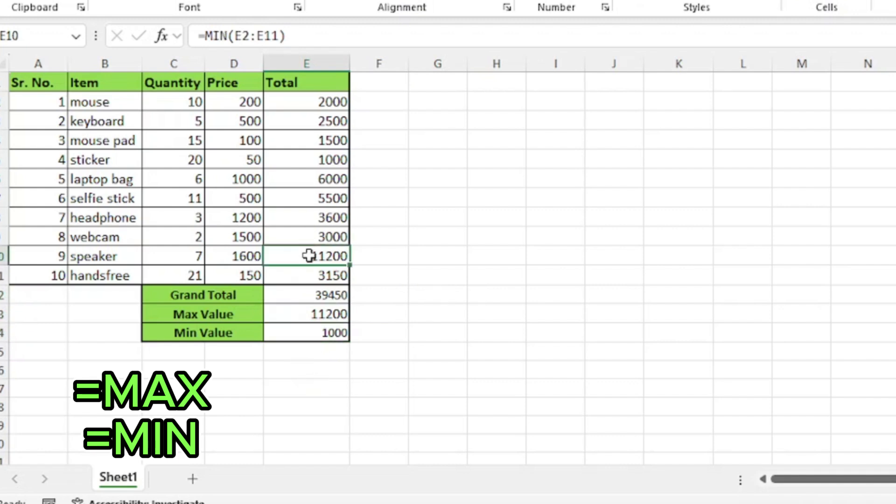
pyautogui.click(239, 82)
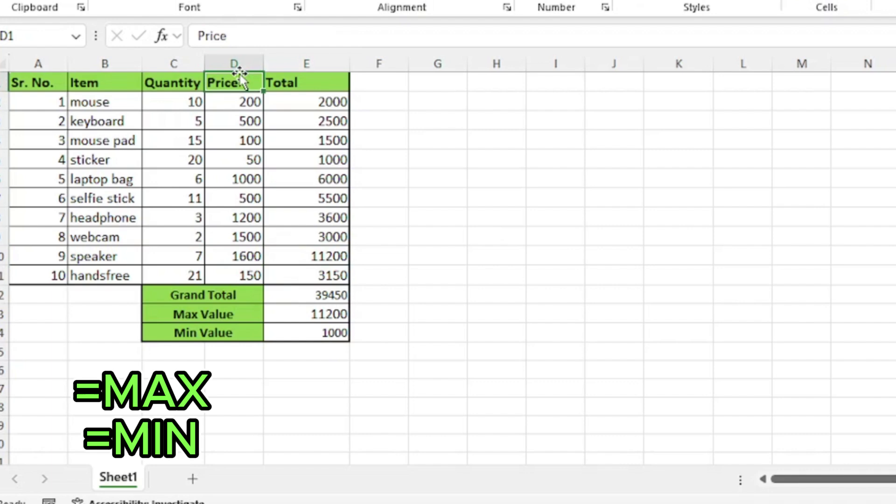
pyautogui.click(187, 82)
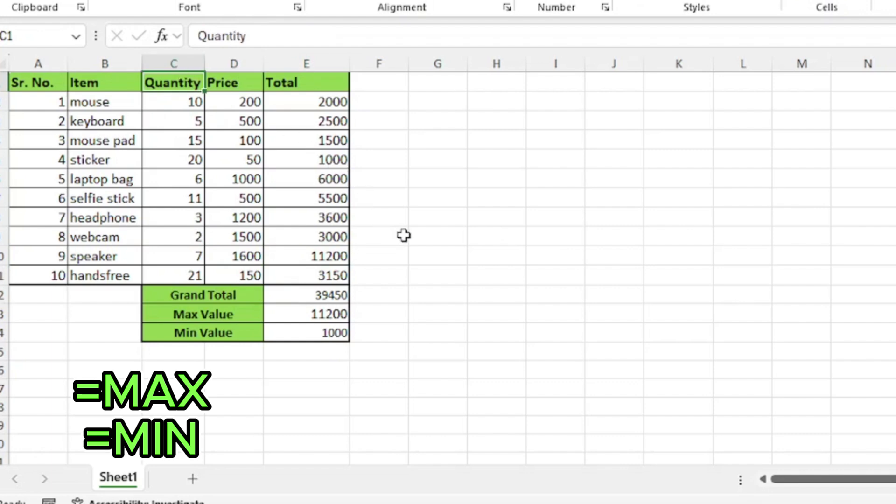
pyautogui.click(401, 268)
pyautogui.click(403, 120)
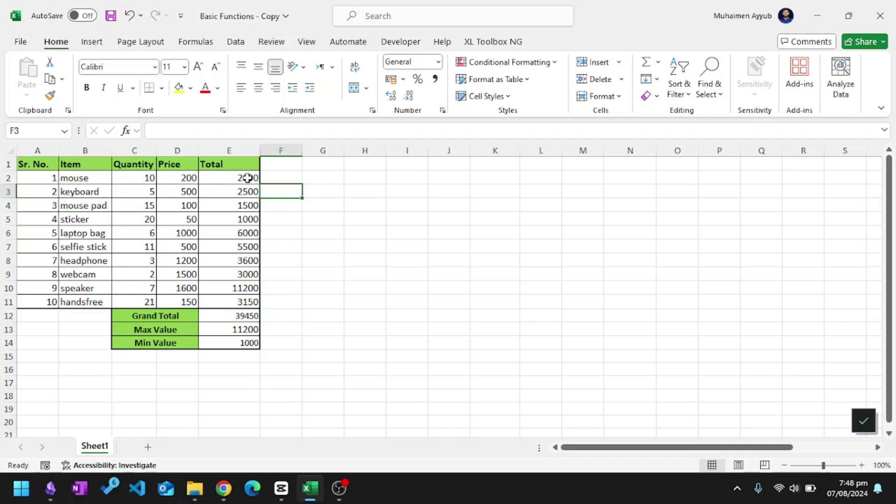
# - Apply Comma Style to E2:E14 and drop both decimals, giving values like 2,000 and 39,450
pyautogui.moveTo(248, 178); pyautogui.dragTo(227, 342)
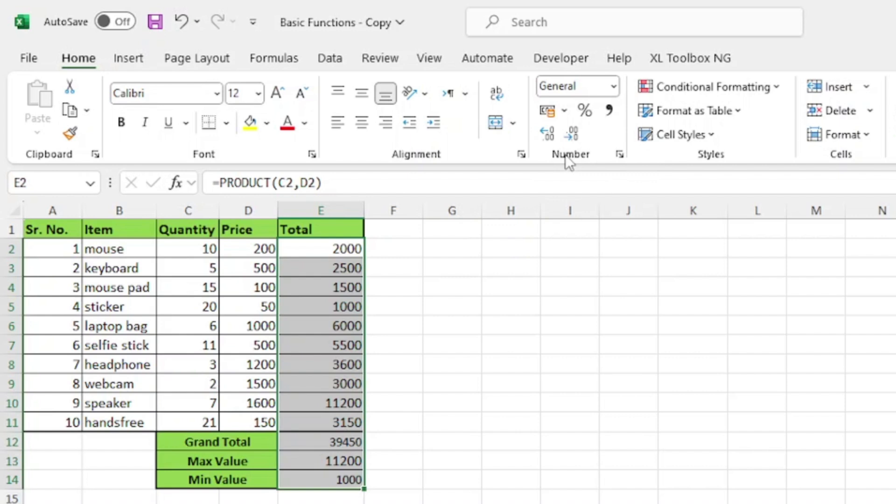
pyautogui.click(609, 116)
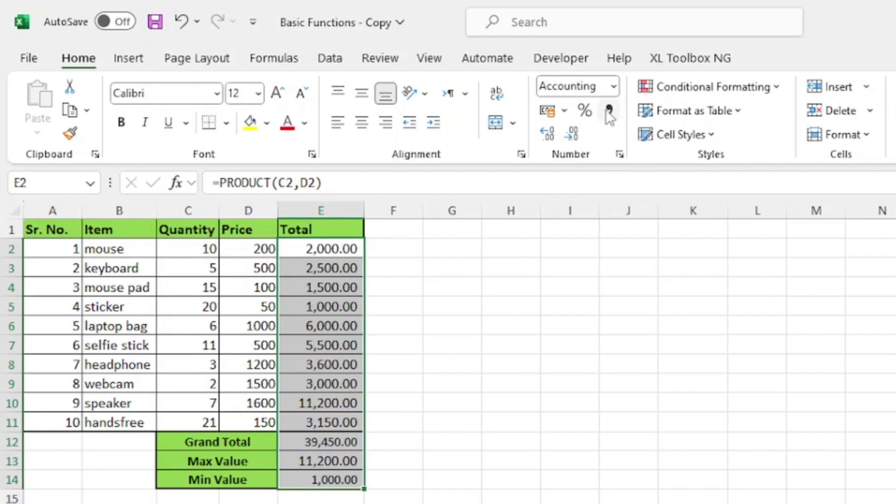
pyautogui.click(394, 270)
pyautogui.moveTo(325, 240); pyautogui.dragTo(314, 476)
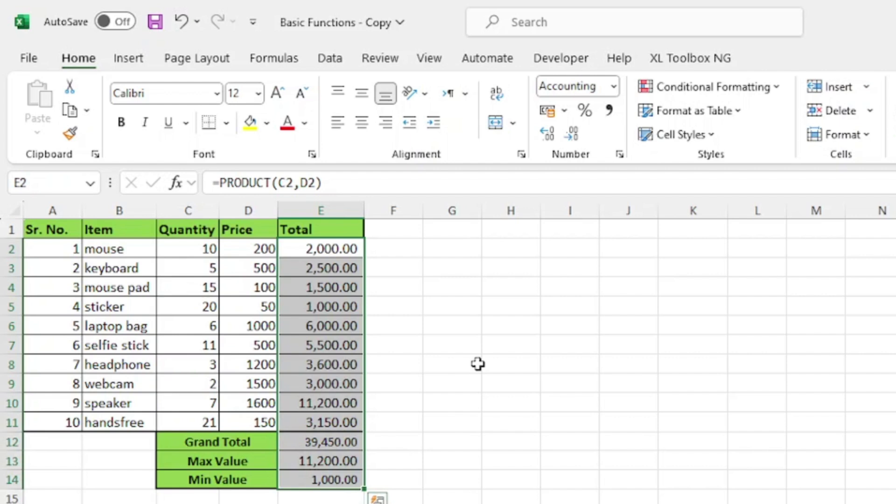
pyautogui.click(575, 135)
pyautogui.click(575, 135)
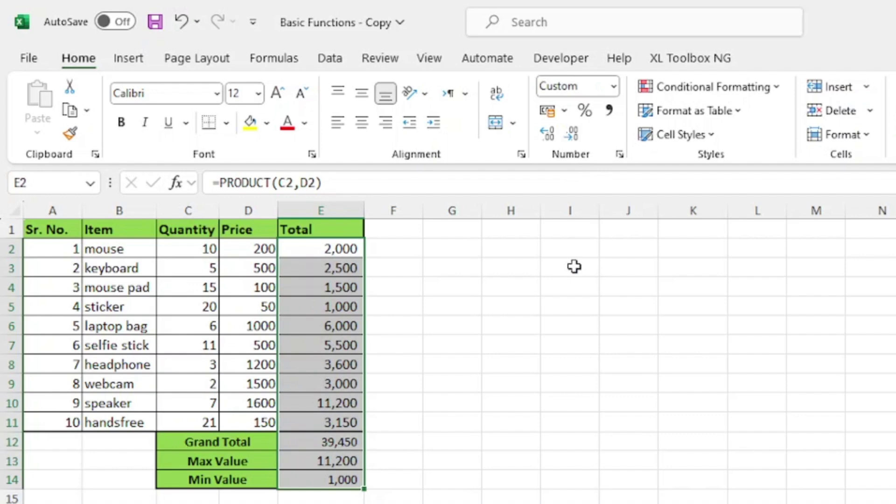
pyautogui.click(570, 422)
# - Enter =PROPER(B2:B11) in F2 so capitalized item names spill down to F11
pyautogui.click(418, 269)
pyautogui.click(260, 398)
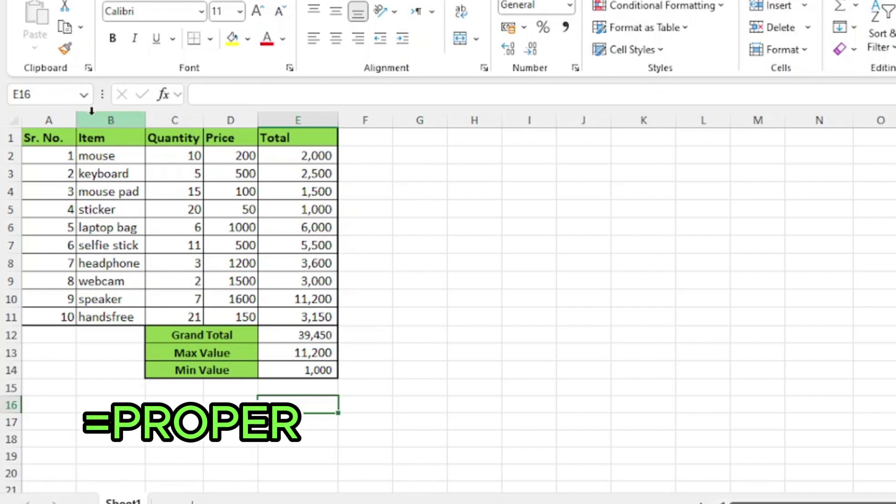
pyautogui.moveTo(100, 154); pyautogui.dragTo(111, 319)
pyautogui.click(317, 422)
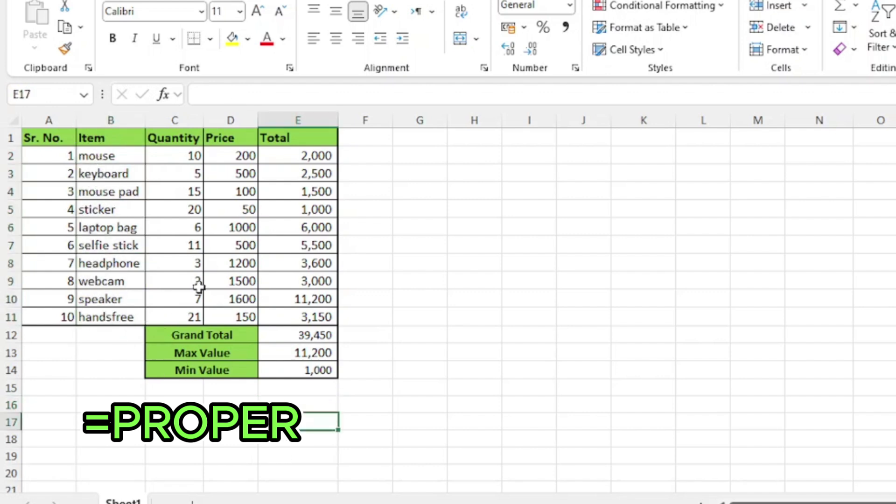
pyautogui.click(371, 160)
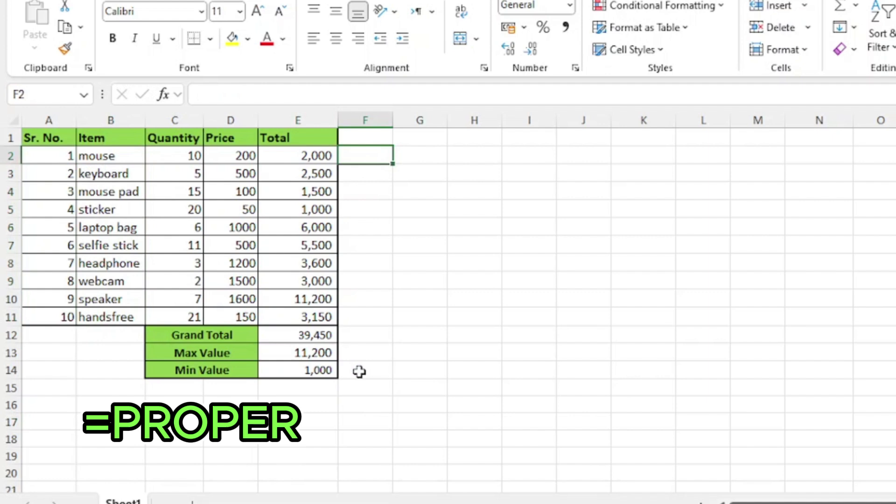
pyautogui.write('=PROPER(')
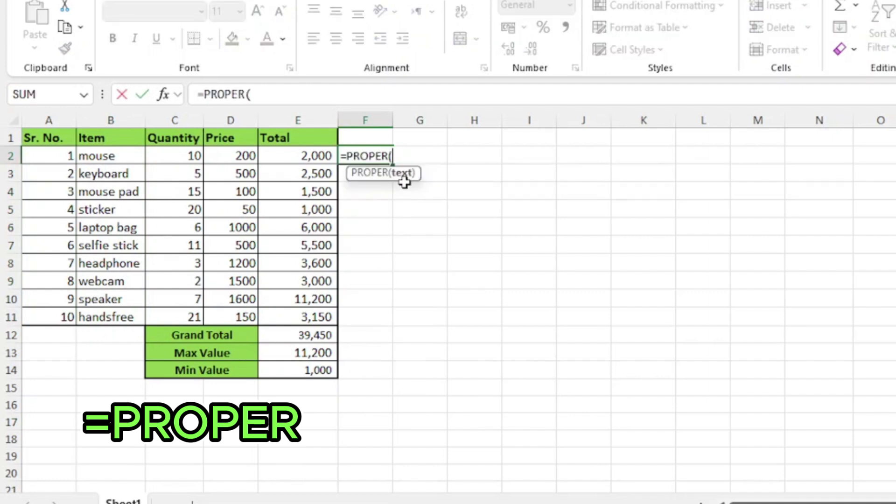
pyautogui.click(110, 157)
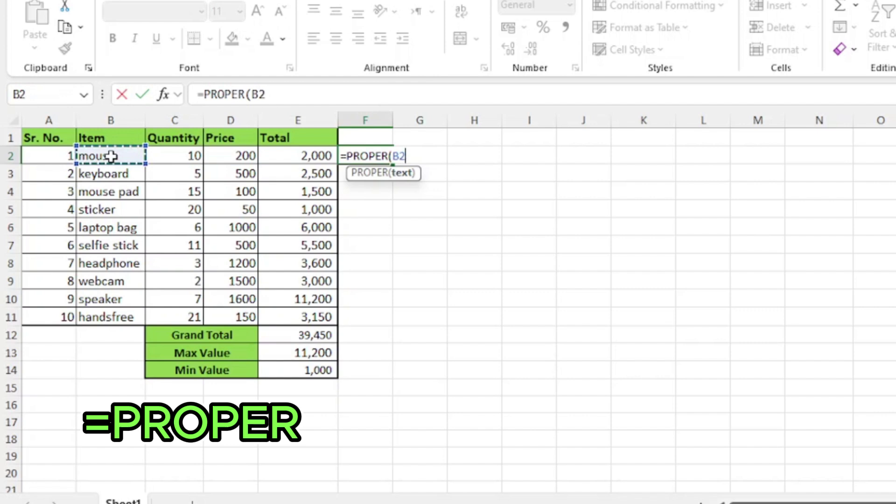
pyautogui.moveTo(111, 157); pyautogui.dragTo(107, 317)
pyautogui.write(')')
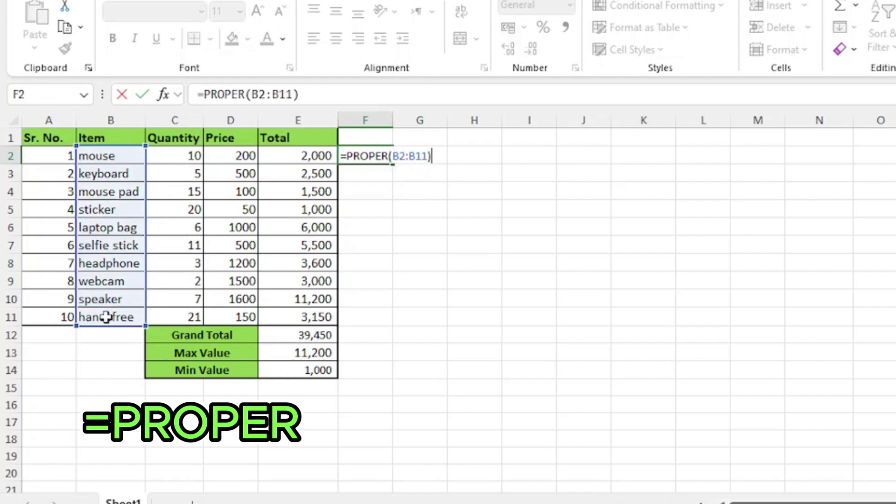
pyautogui.press('Return')
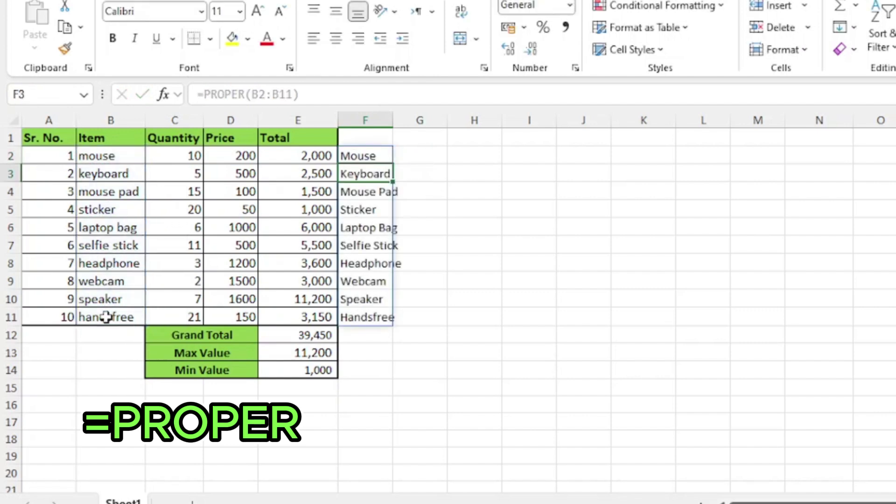
# - Copy the proper-case item names in F2:F11
pyautogui.click(402, 351)
pyautogui.moveTo(371, 156); pyautogui.dragTo(366, 317)
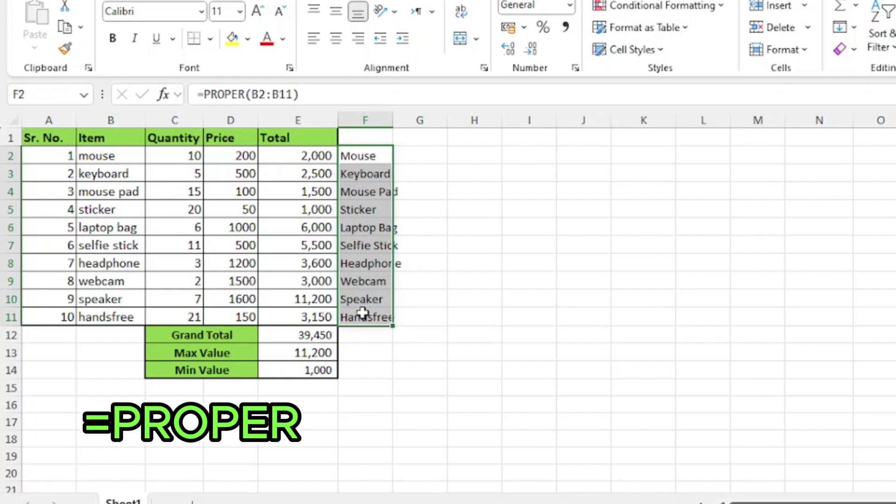
pyautogui.hotkey('ctrl', 'c')
# - Paste the proper-case names as values over the Item names starting at B2
pyautogui.click(114, 156)
pyautogui.rightClick(112, 156)
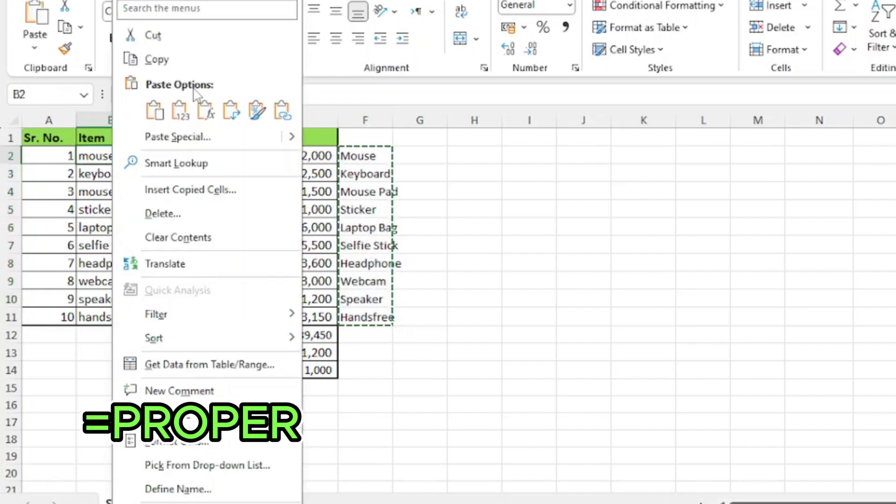
pyautogui.click(179, 111)
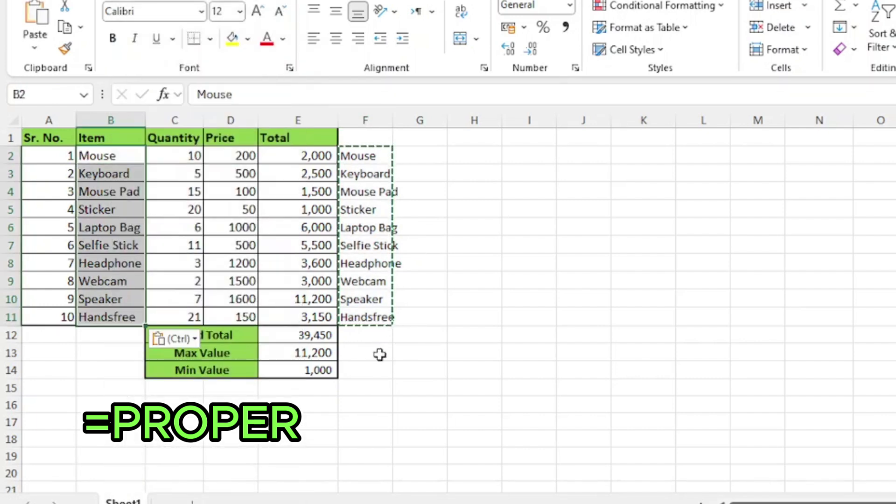
pyautogui.click(423, 312)
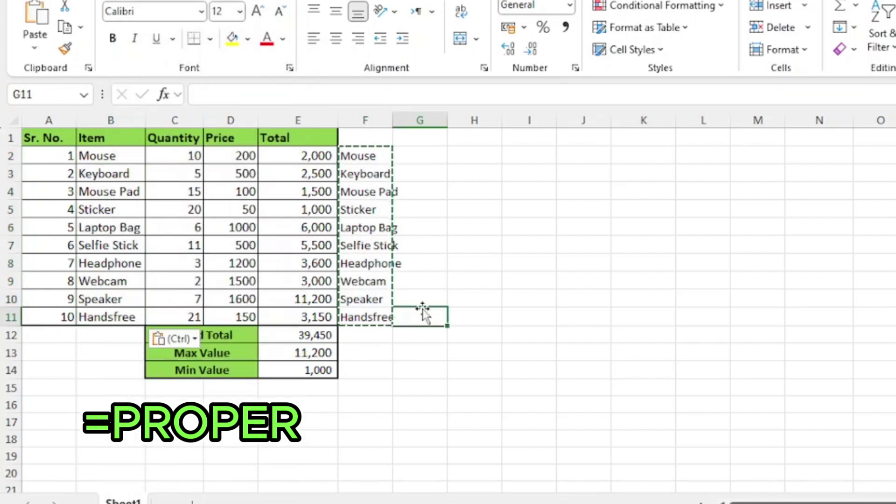
# - Delete the helper column F
pyautogui.click(376, 120)
pyautogui.rightClick(375, 121)
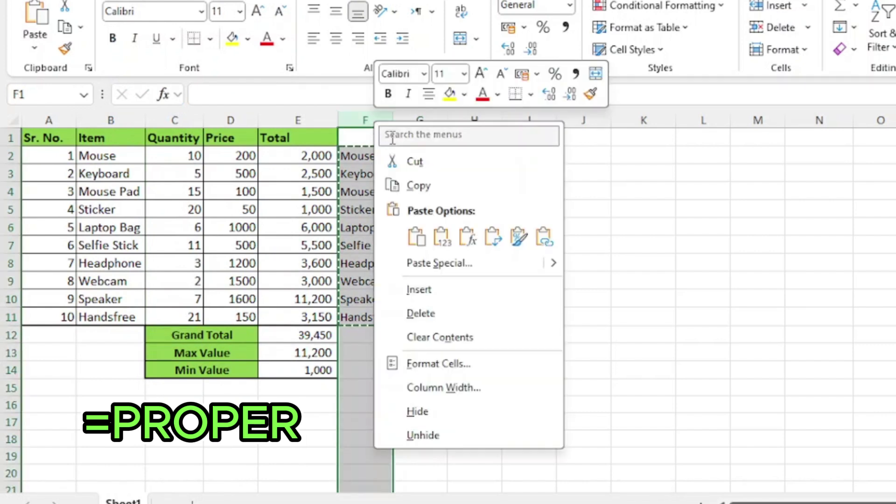
pyautogui.click(420, 314)
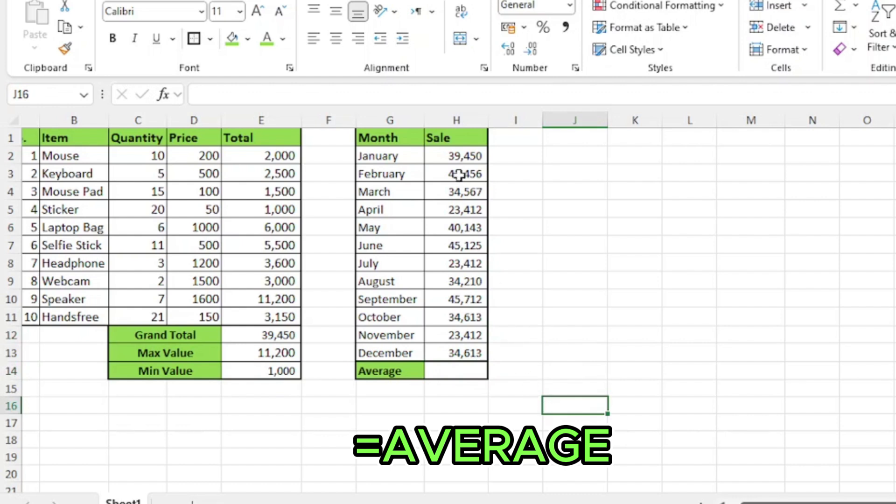
# - Enter =AVERAGE(H2:H13) in H14 to average January–December sales, showing 35,177
pyautogui.moveTo(458, 158); pyautogui.dragTo(460, 354)
pyautogui.click(626, 252)
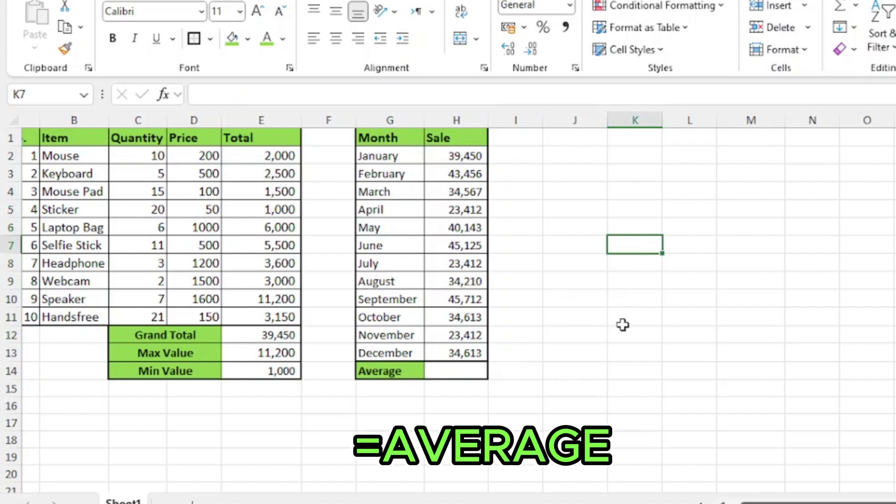
pyautogui.write('=')
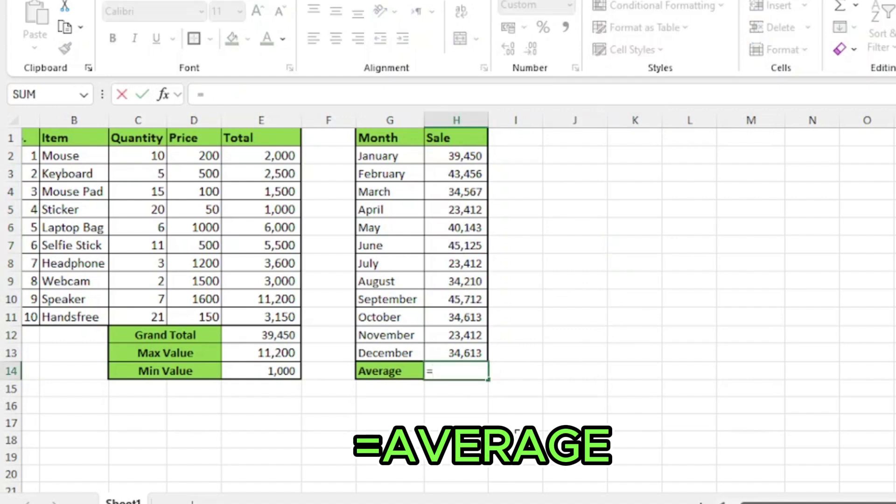
pyautogui.write('avera')
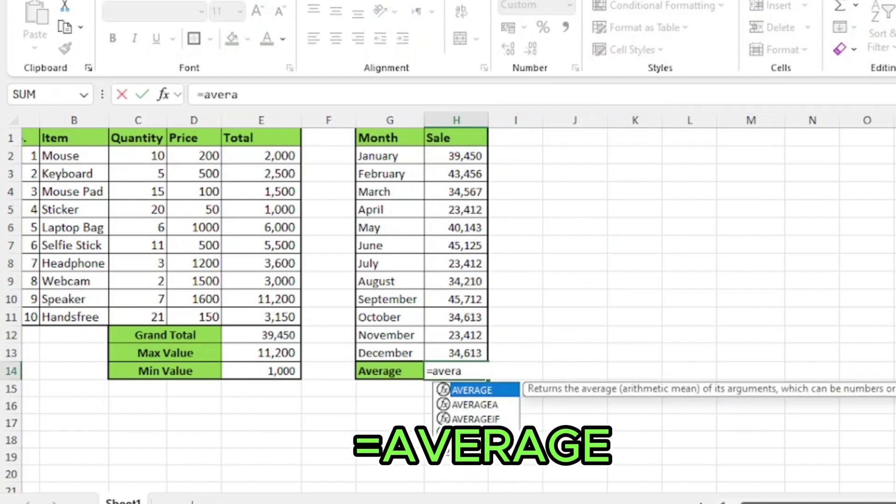
pyautogui.press('Tab')
pyautogui.moveTo(467, 153); pyautogui.dragTo(460, 351)
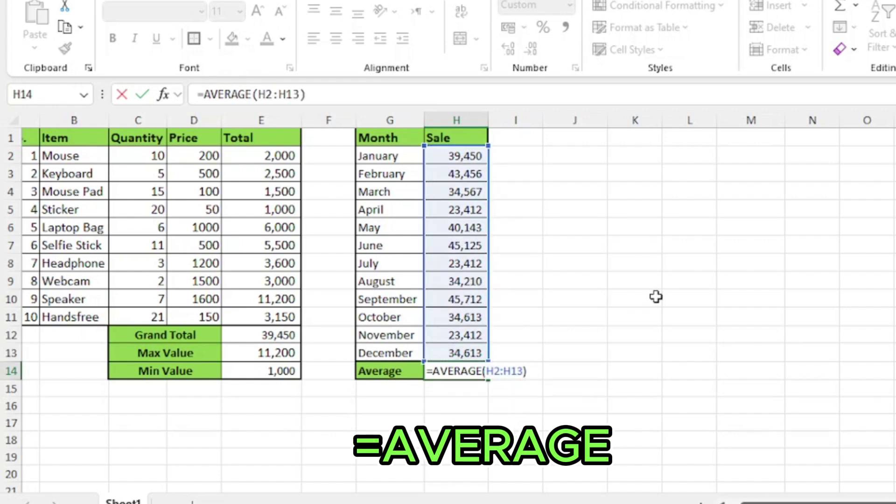
pyautogui.press('Return')
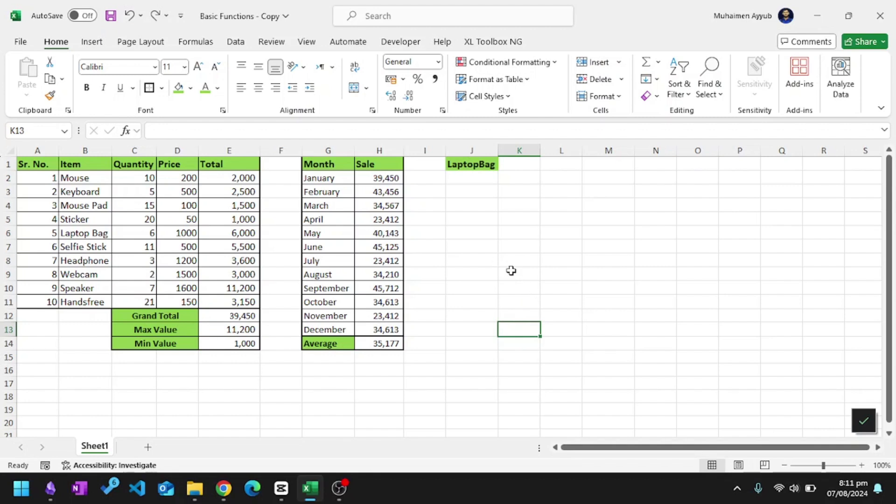
# - Check the exact spelling of the Laptop Bag item name in the table
pyautogui.click(475, 232)
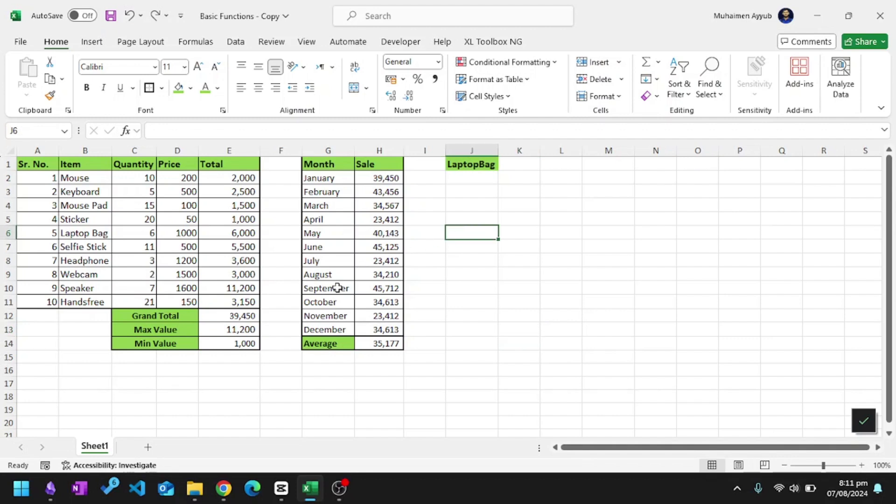
pyautogui.click(239, 319)
pyautogui.click(484, 298)
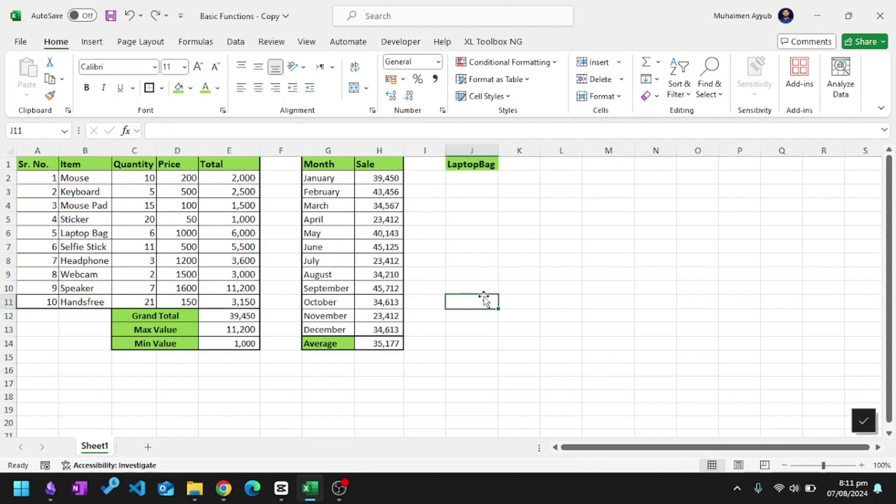
pyautogui.click(75, 232)
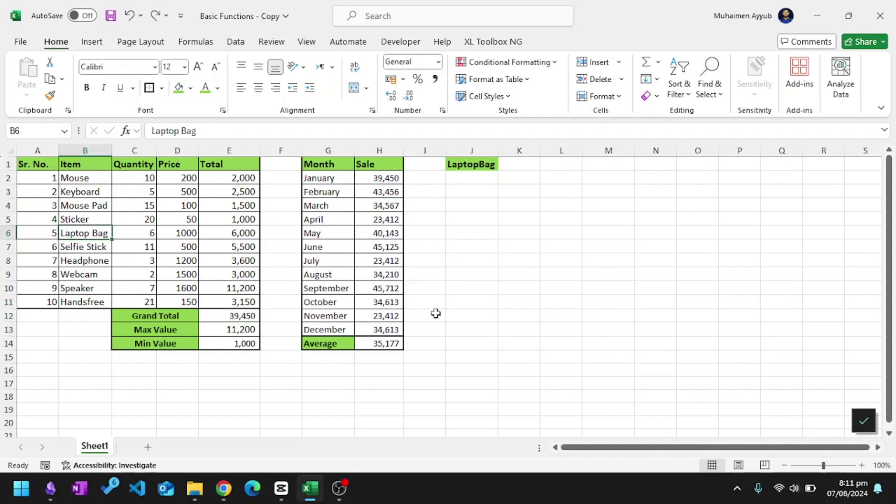
pyautogui.click(472, 283)
# - Enter =SUMIF(B2:B11,"Laptop Bag",E2:E11) in J2, giving 6000
pyautogui.click(480, 178)
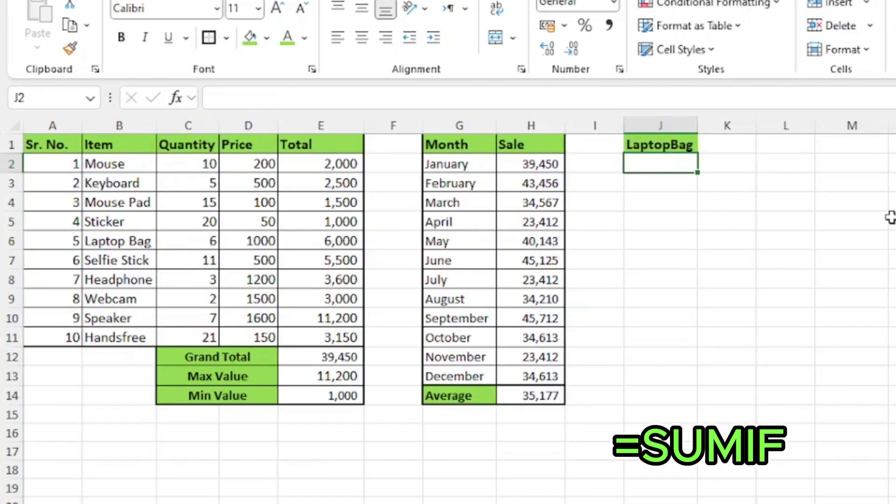
pyautogui.write('=sumif')
pyautogui.press('Tab')
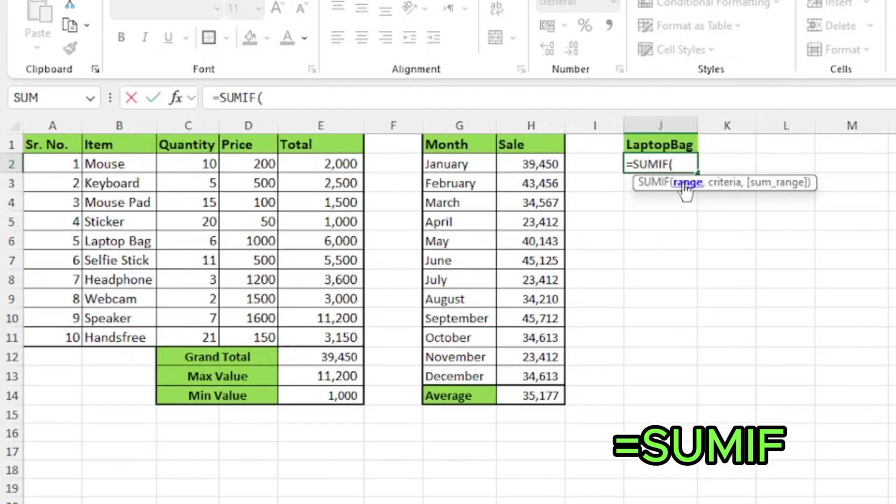
pyautogui.moveTo(96, 166); pyautogui.dragTo(101, 333)
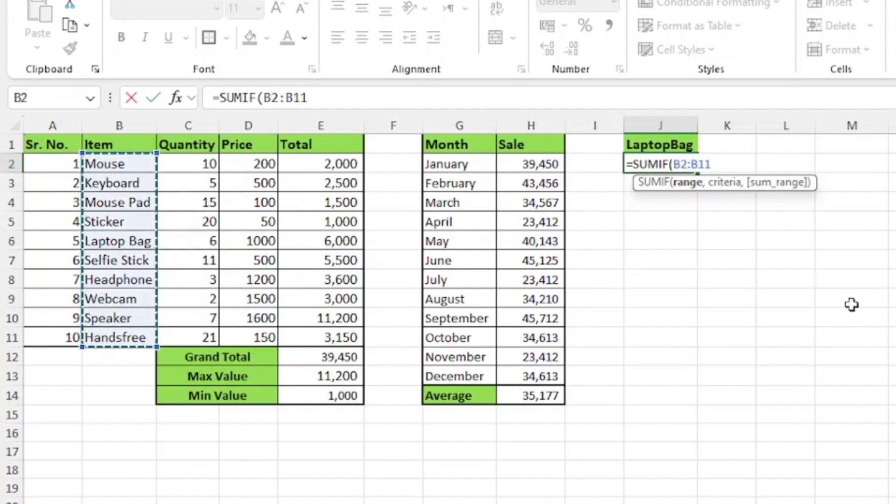
pyautogui.write(', ')
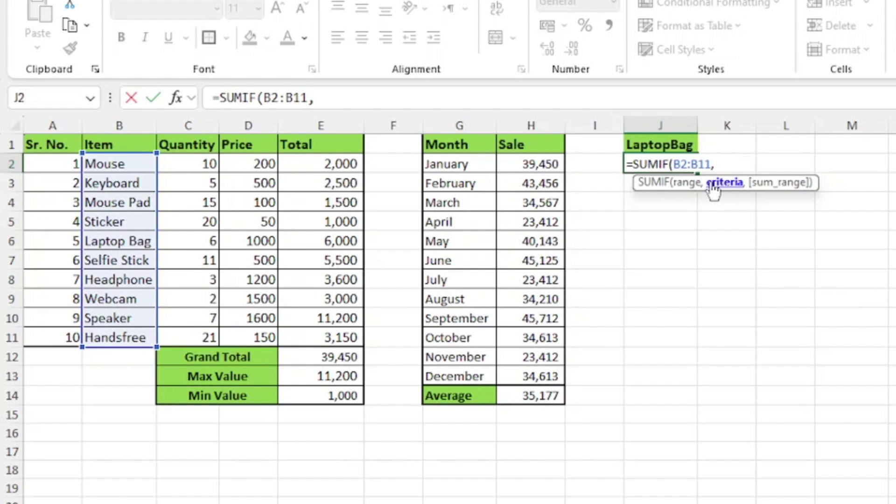
pyautogui.write('"Laptop Bag')
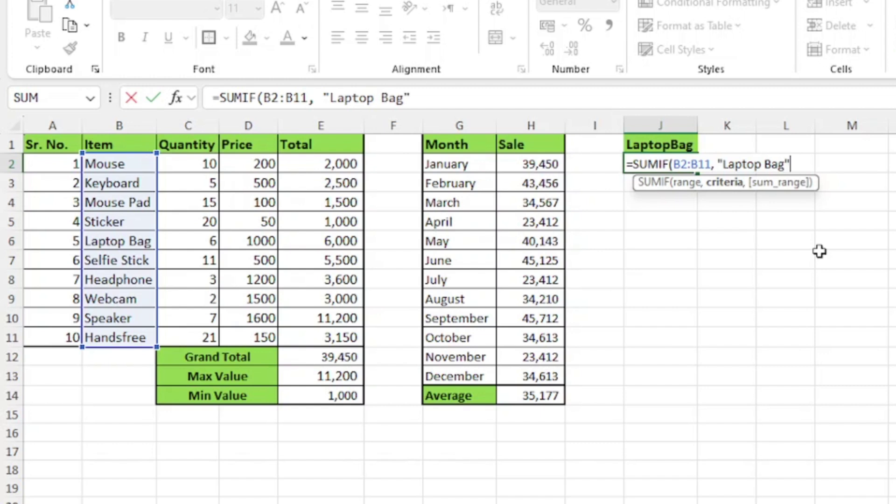
pyautogui.write('",')
pyautogui.moveTo(325, 166); pyautogui.dragTo(357, 338)
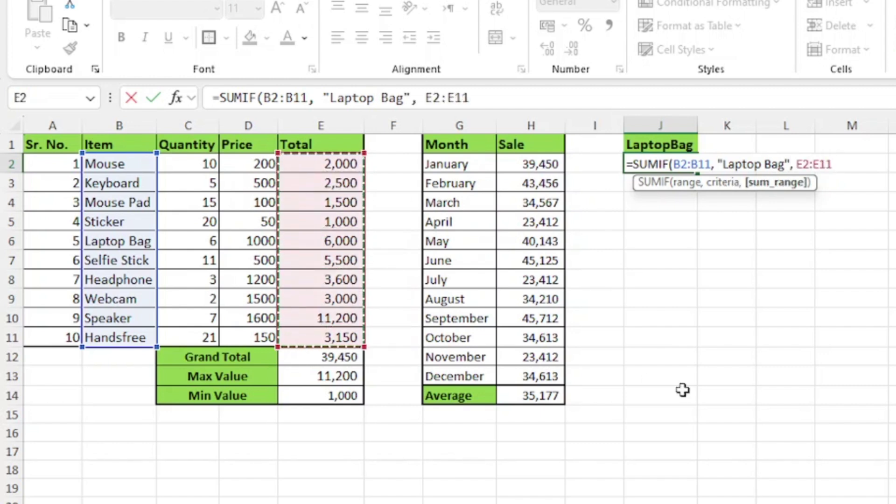
pyautogui.write(')')
pyautogui.press('Return')
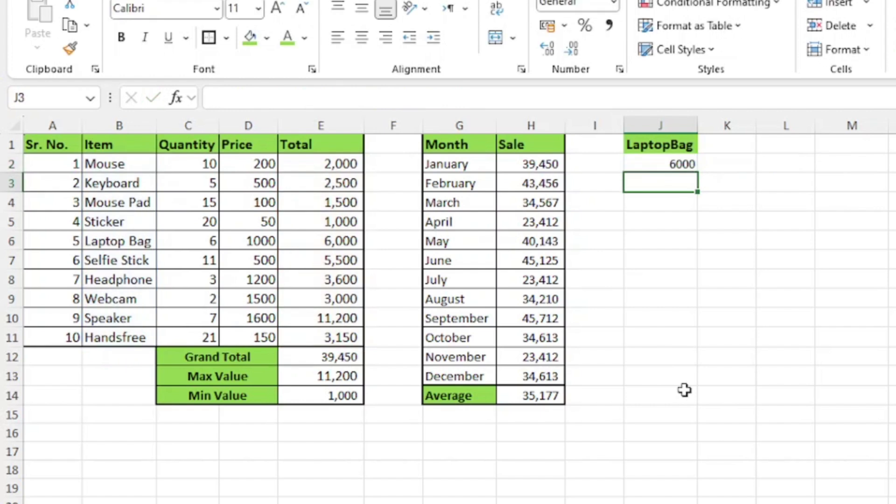
# - Copy the Laptop Bag row B6:E6 and choose the Headphone row's B8 as the paste target
pyautogui.click(143, 241)
pyautogui.moveTo(134, 242); pyautogui.dragTo(341, 241)
pyautogui.hotkey('ctrl', 'c')
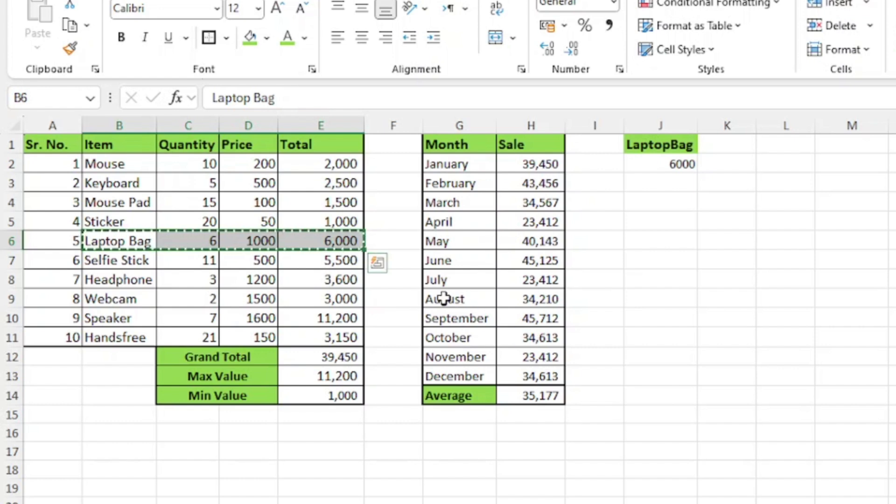
pyautogui.click(258, 304)
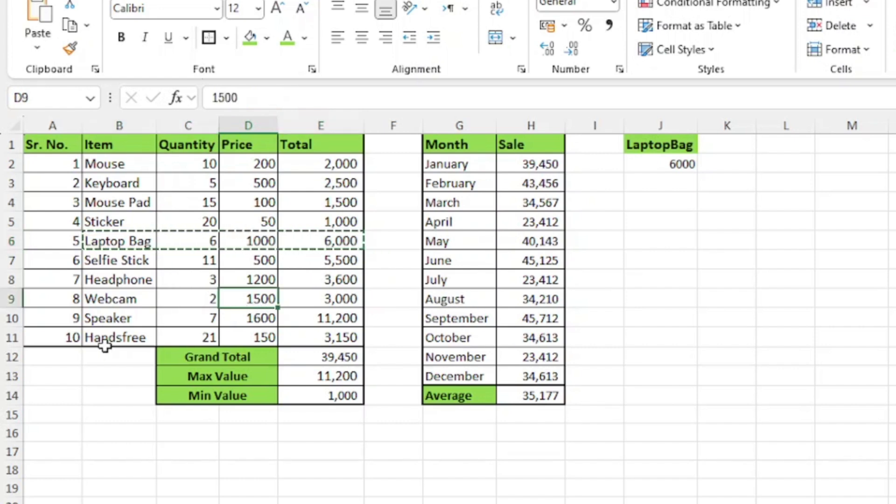
pyautogui.click(113, 280)
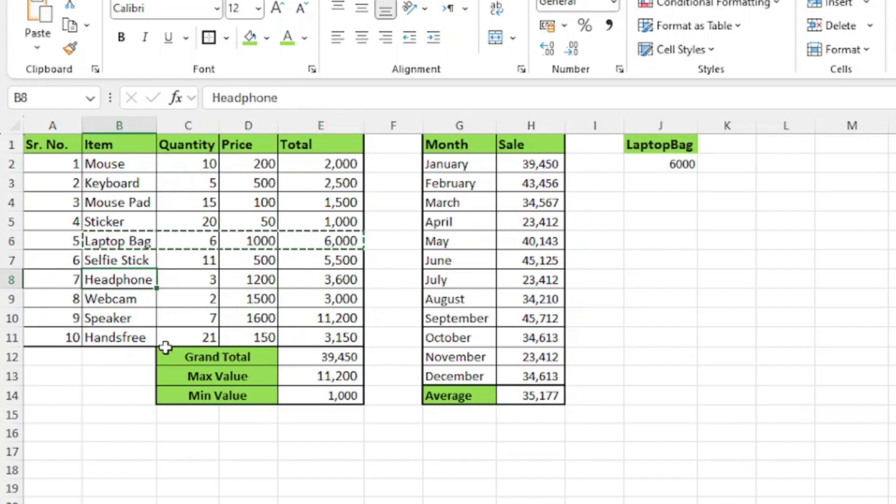